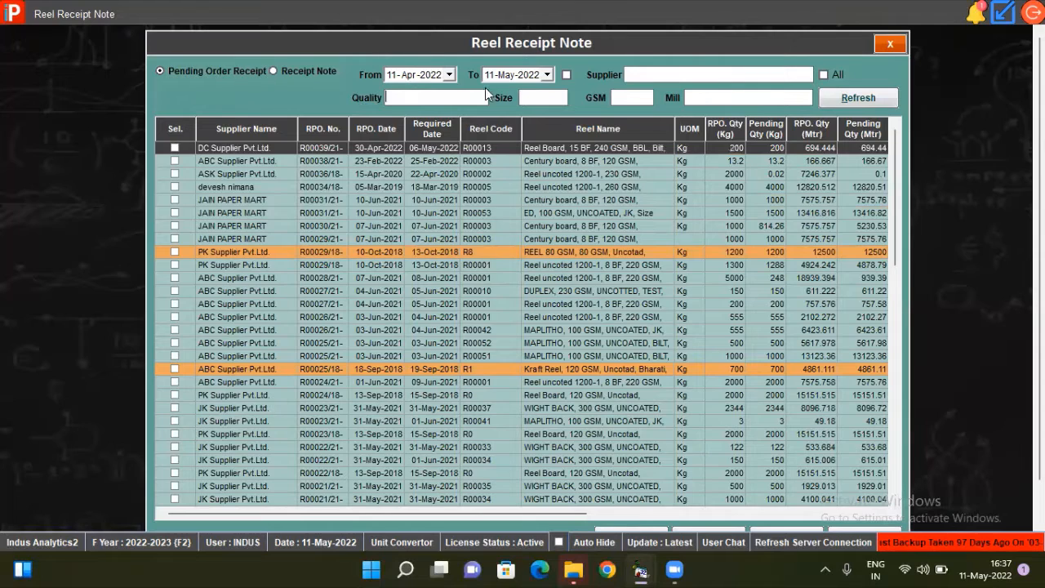
pyautogui.click(637, 98)
pyautogui.click(710, 97)
pyautogui.click(673, 74)
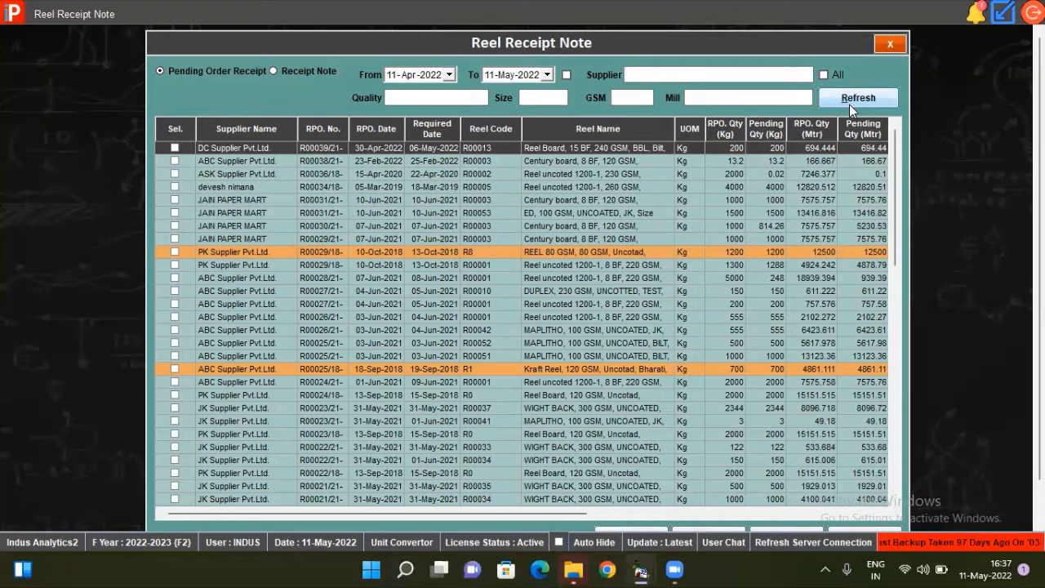
pyautogui.click(431, 174)
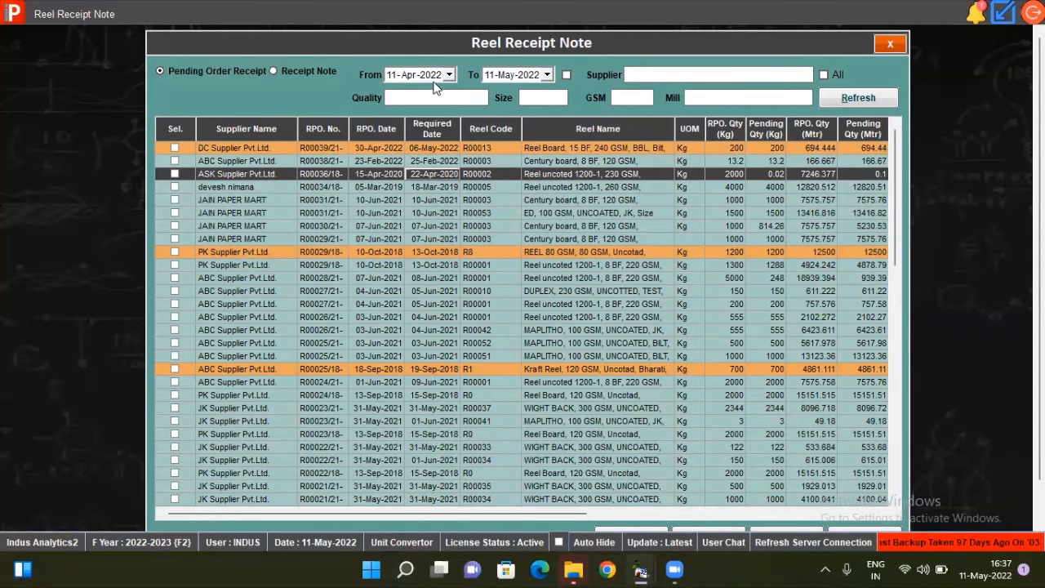
# Step: Enable the date-range filter for pending orders and set its From date to 01-Jun-2021
pyautogui.click(566, 74)
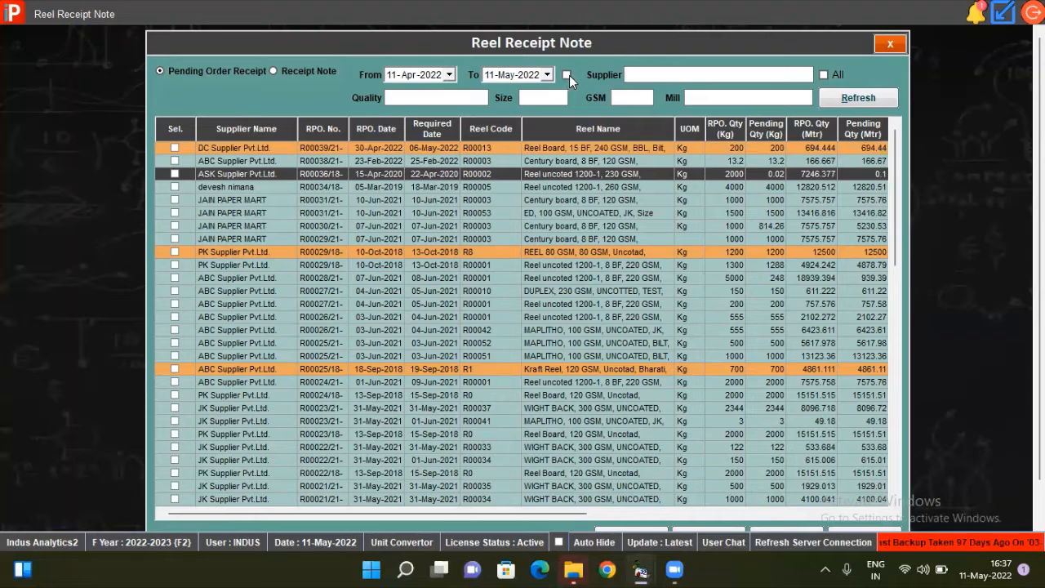
pyautogui.click(449, 76)
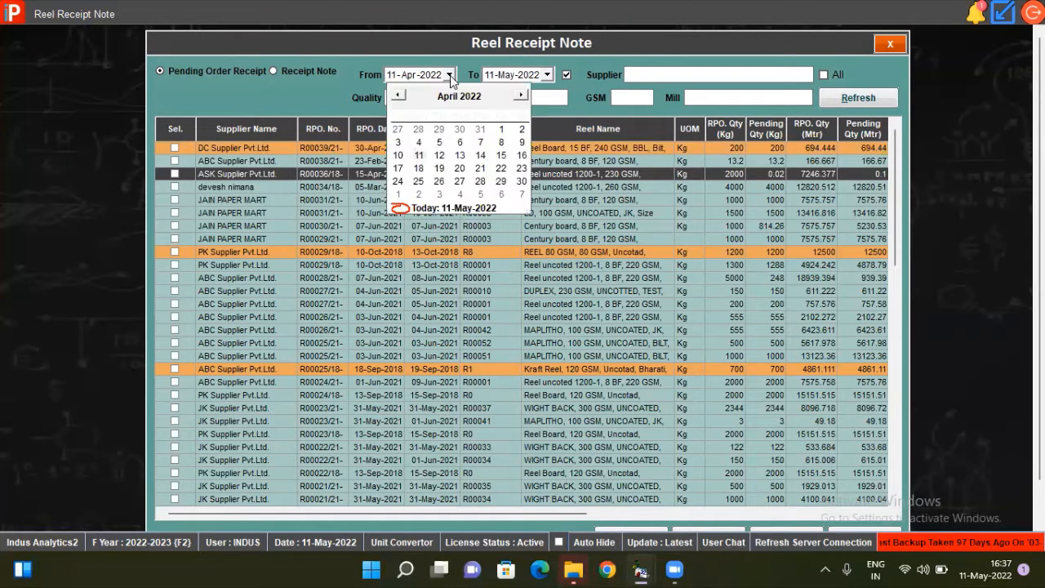
pyautogui.click(399, 96)
pyautogui.click(398, 96)
pyautogui.click(398, 95)
pyautogui.click(399, 96)
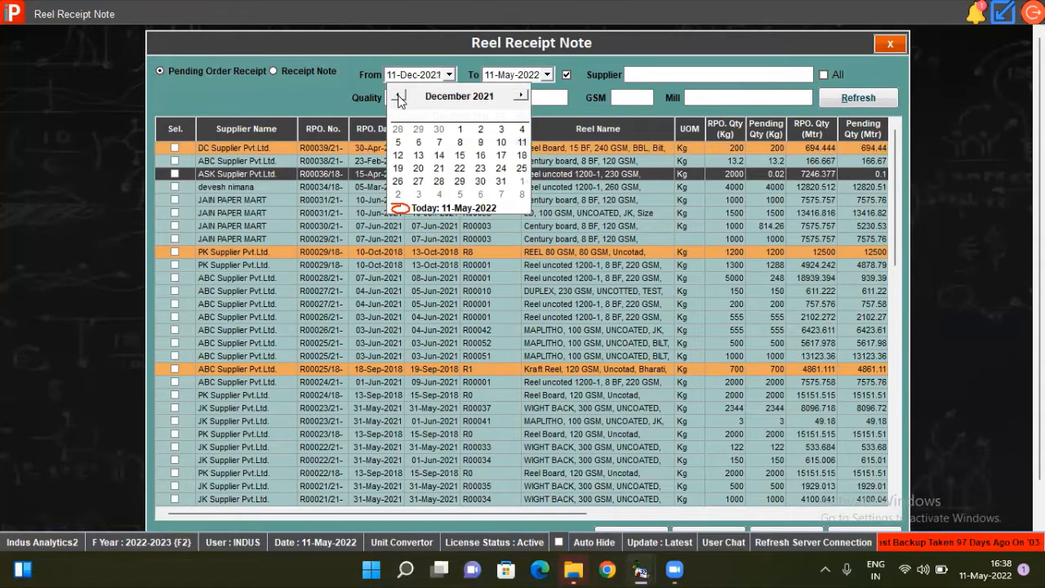
pyautogui.click(399, 95)
pyautogui.click(399, 96)
pyautogui.click(399, 96)
pyautogui.click(398, 96)
pyautogui.click(399, 95)
pyautogui.click(399, 95)
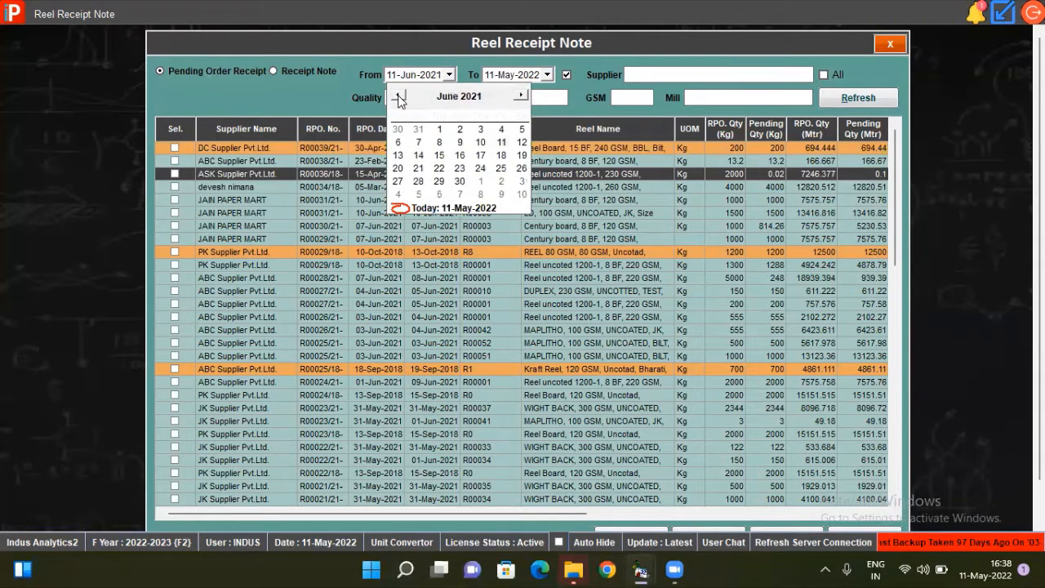
pyautogui.click(441, 130)
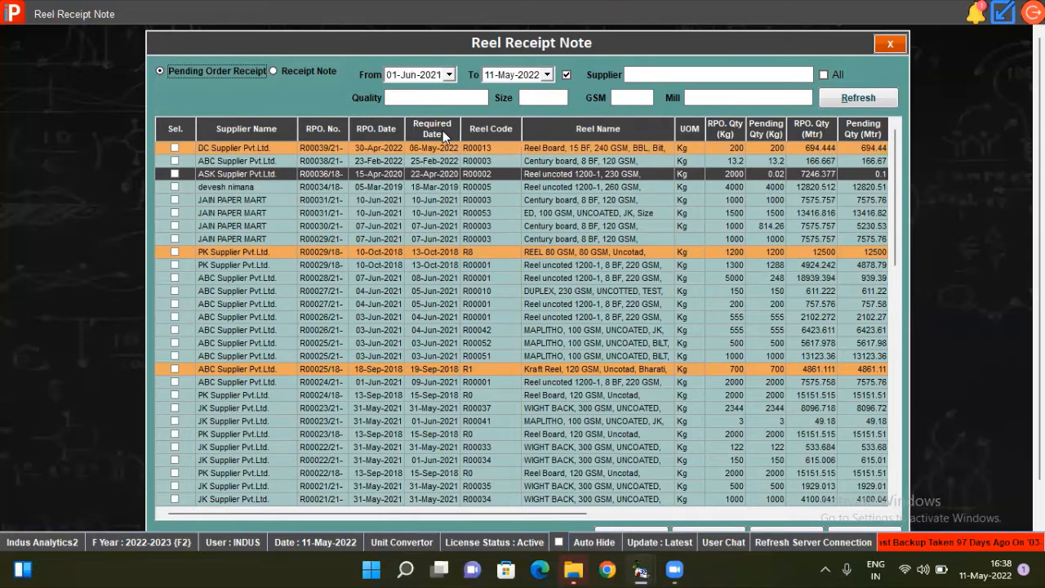
# Step: Set the filter's To date to 11-May-2022 and refresh the pending order list
pyautogui.click(546, 74)
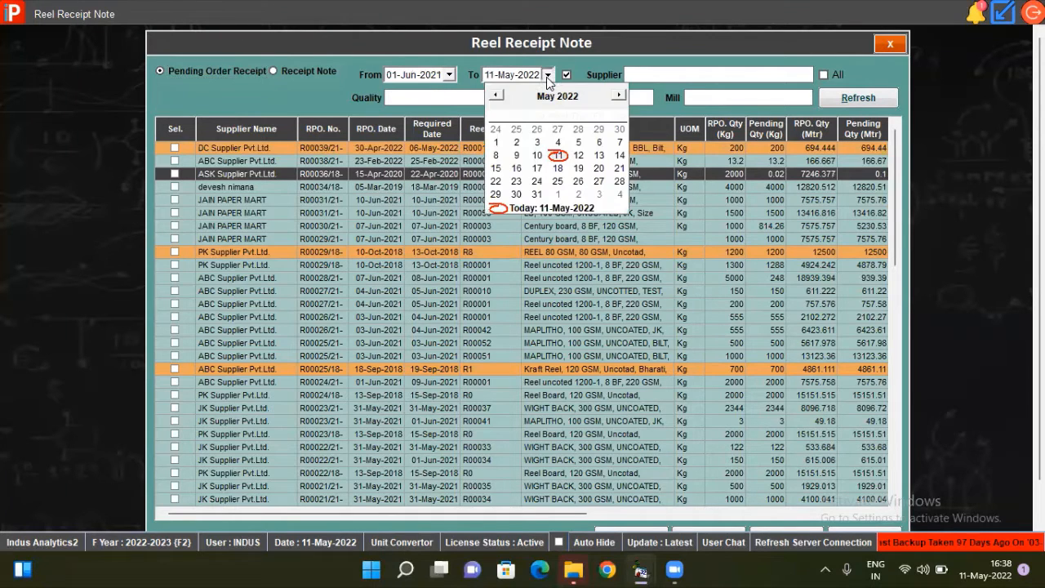
pyautogui.click(558, 155)
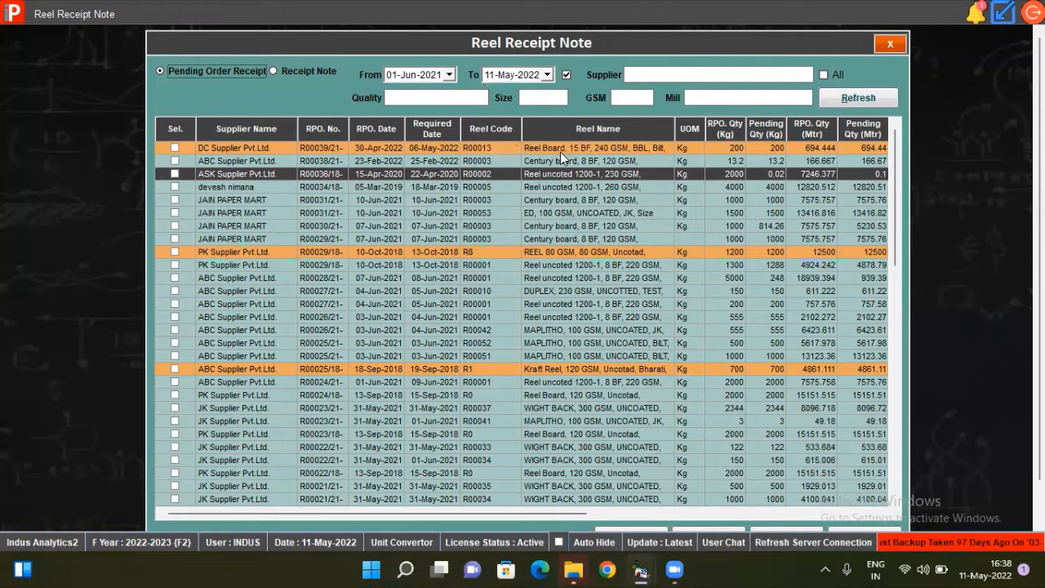
pyautogui.click(852, 99)
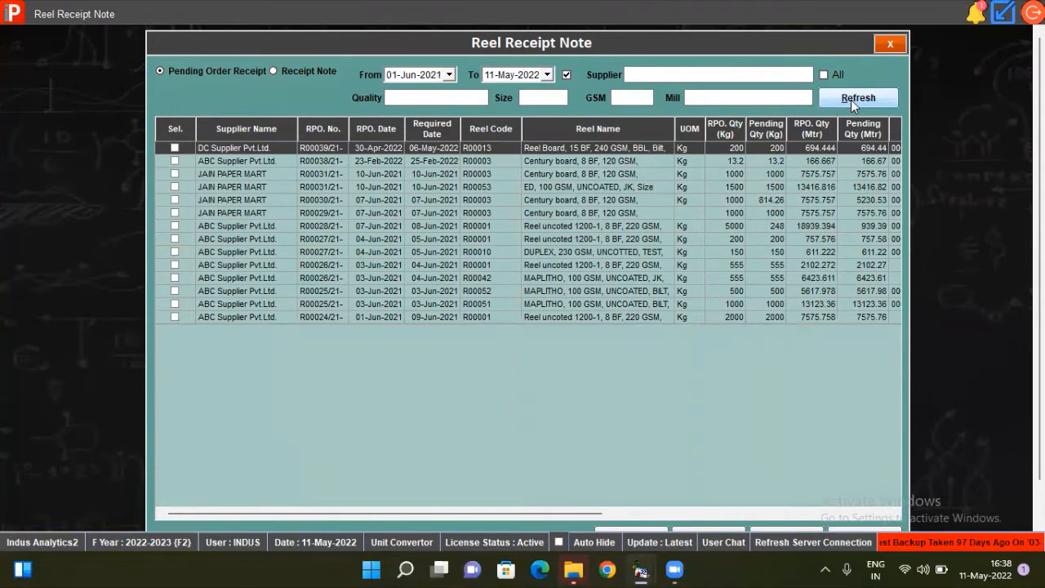
pyautogui.click(643, 187)
pyautogui.click(631, 162)
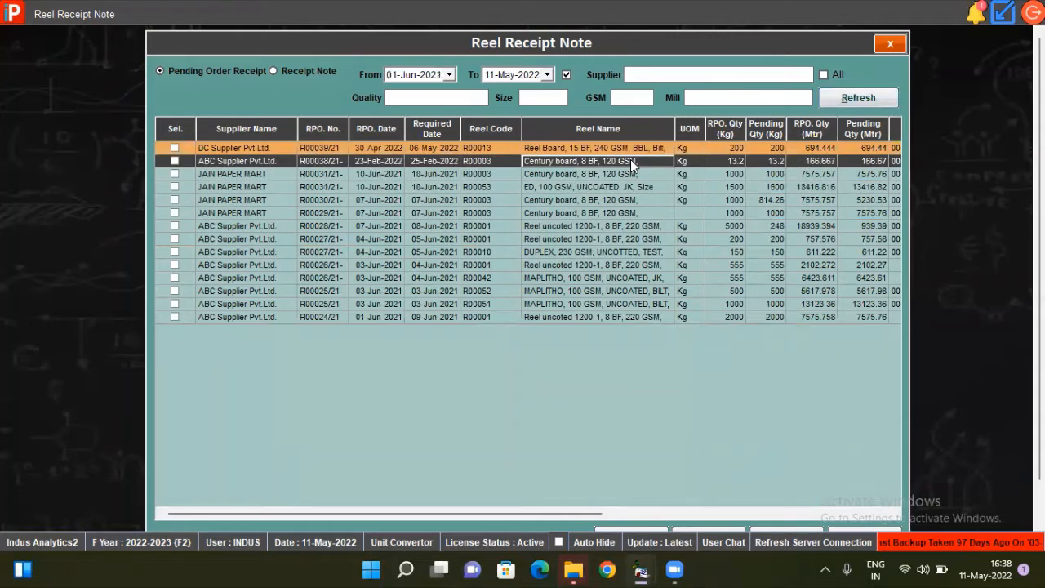
pyautogui.click(622, 151)
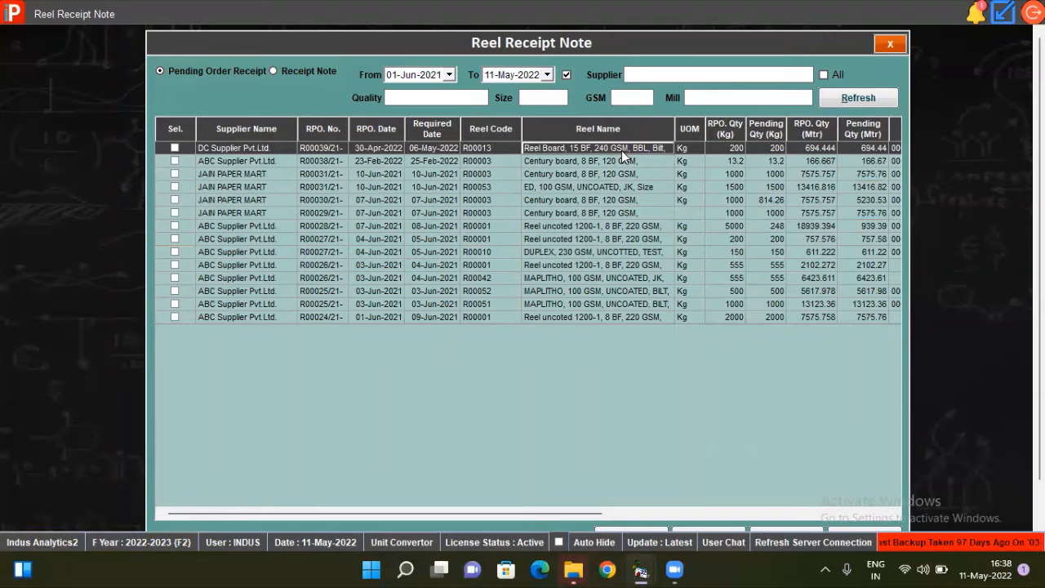
pyautogui.click(252, 201)
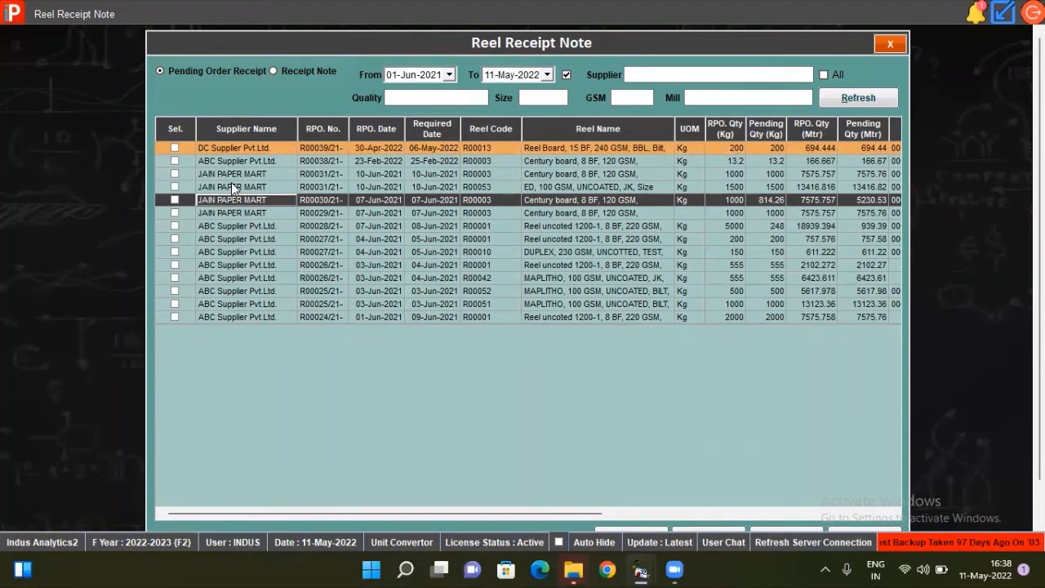
# Step: Select the DC Supplier Pvt.Ltd. order for the 240 GSM Reel Board and create a receipt note from it
pyautogui.click(174, 149)
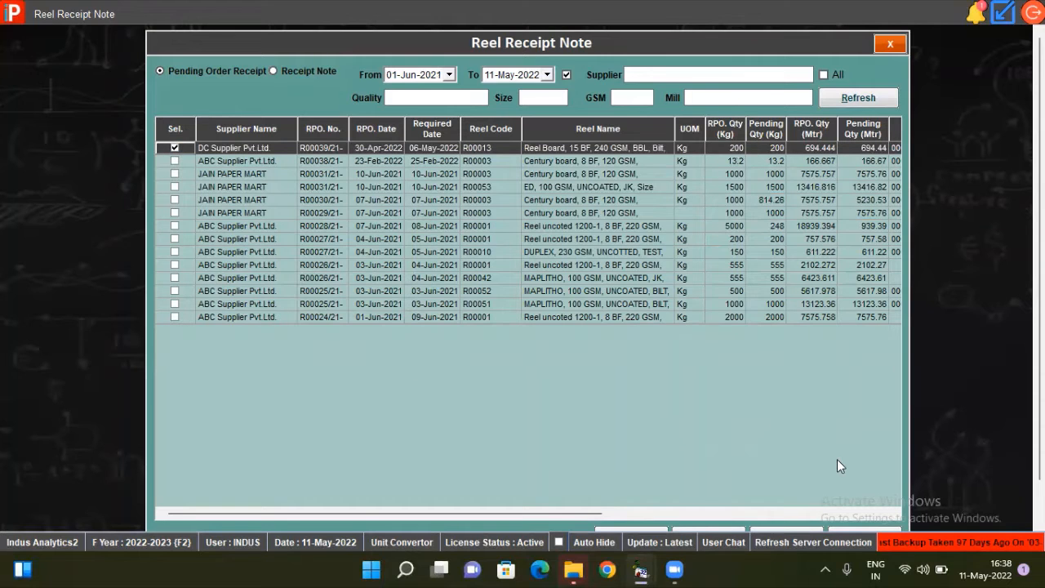
pyautogui.scroll(-1, 837, 462)
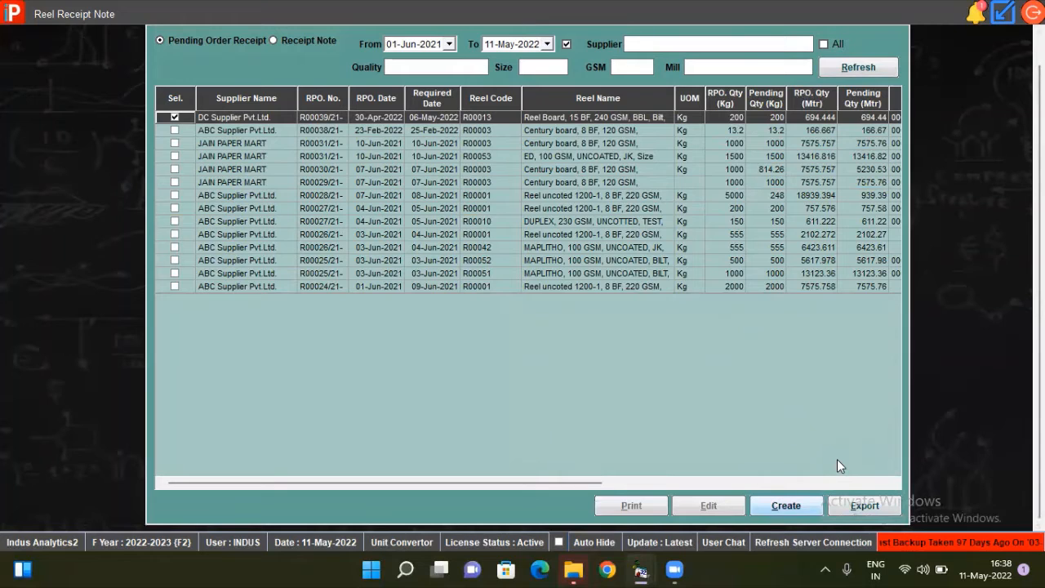
pyautogui.press('Return')
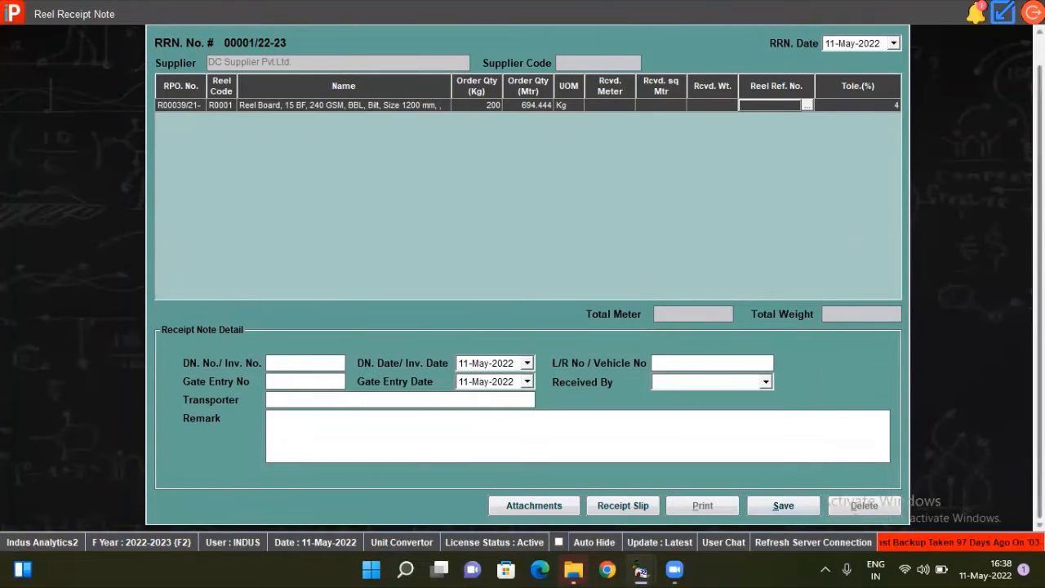
pyautogui.scroll(1, 837, 466)
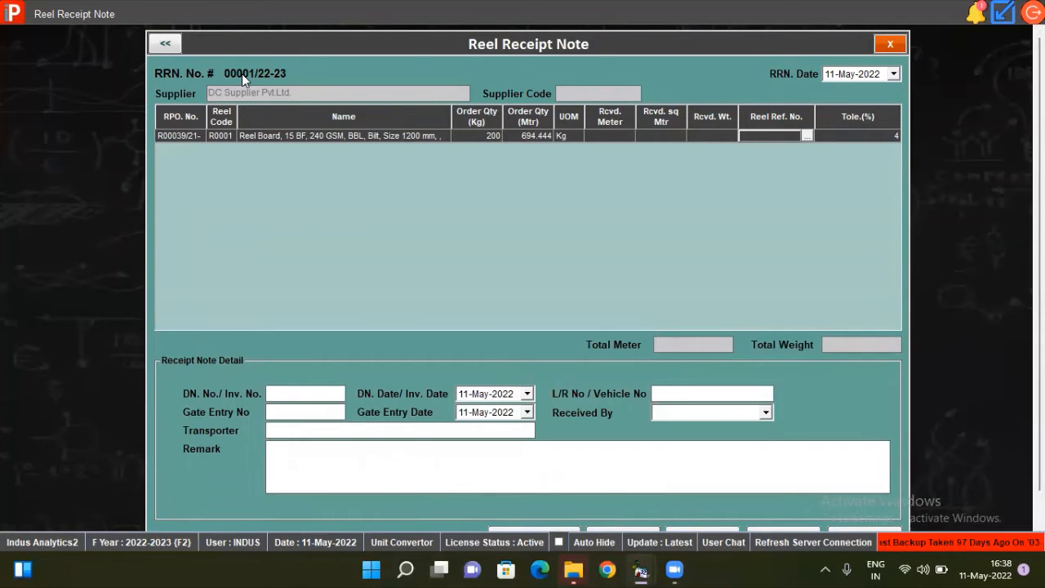
pyautogui.click(371, 136)
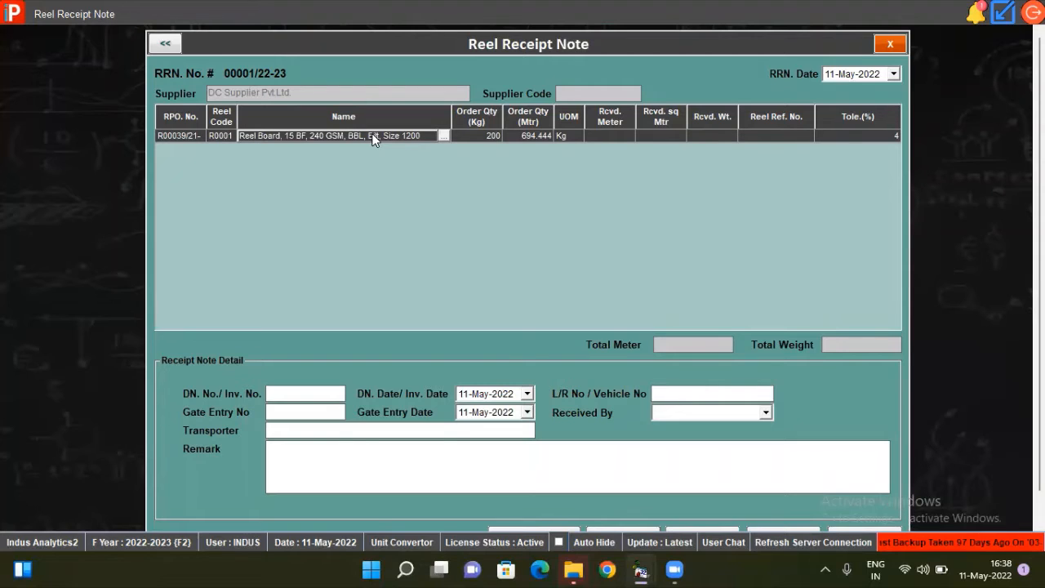
pyautogui.click(507, 140)
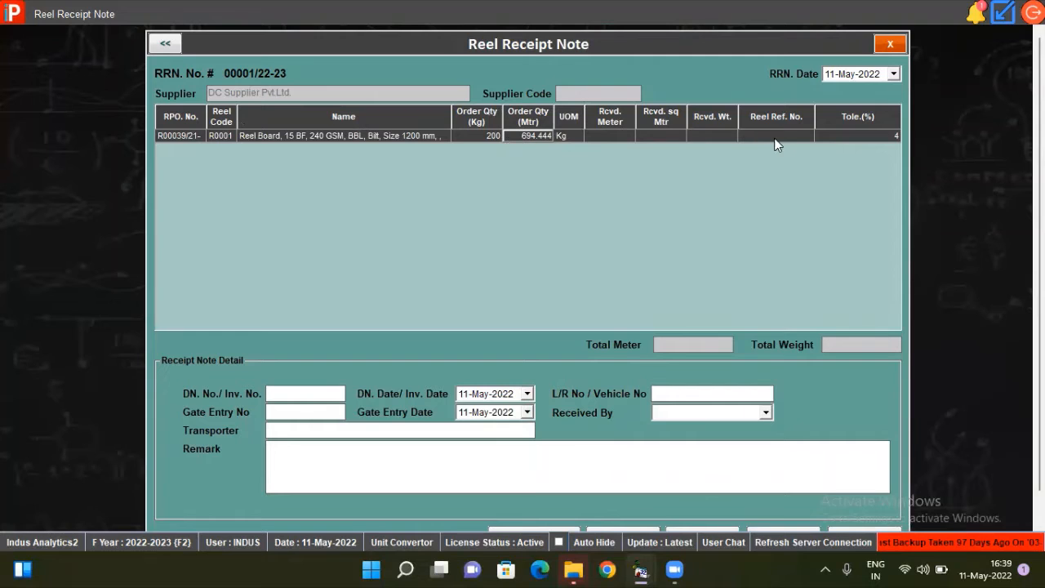
# Step: Open the batch details of the Reel Board line and enter a total weight of 200 kg
pyautogui.click(804, 140)
pyautogui.click(806, 137)
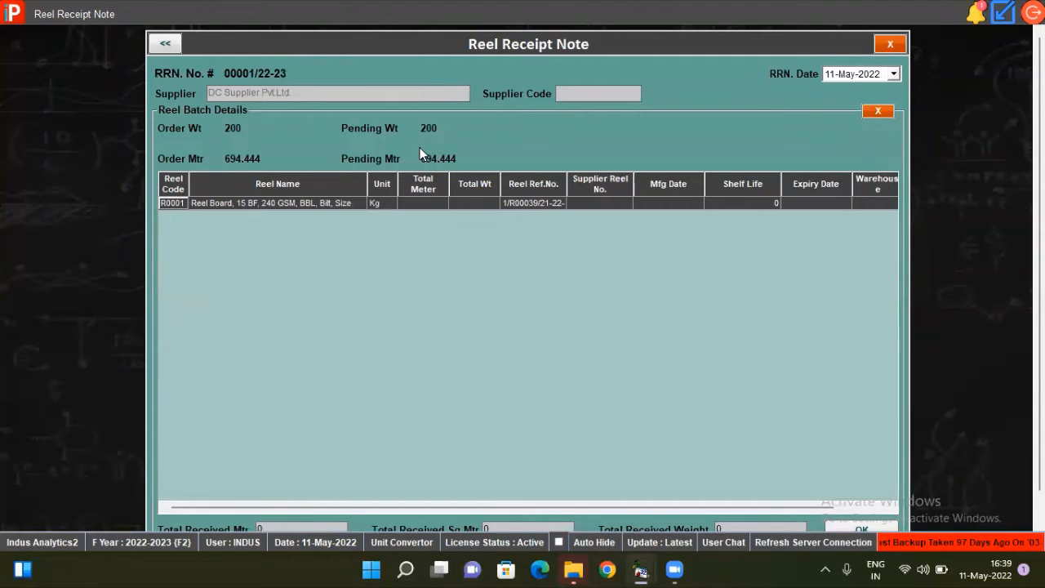
pyautogui.click(434, 204)
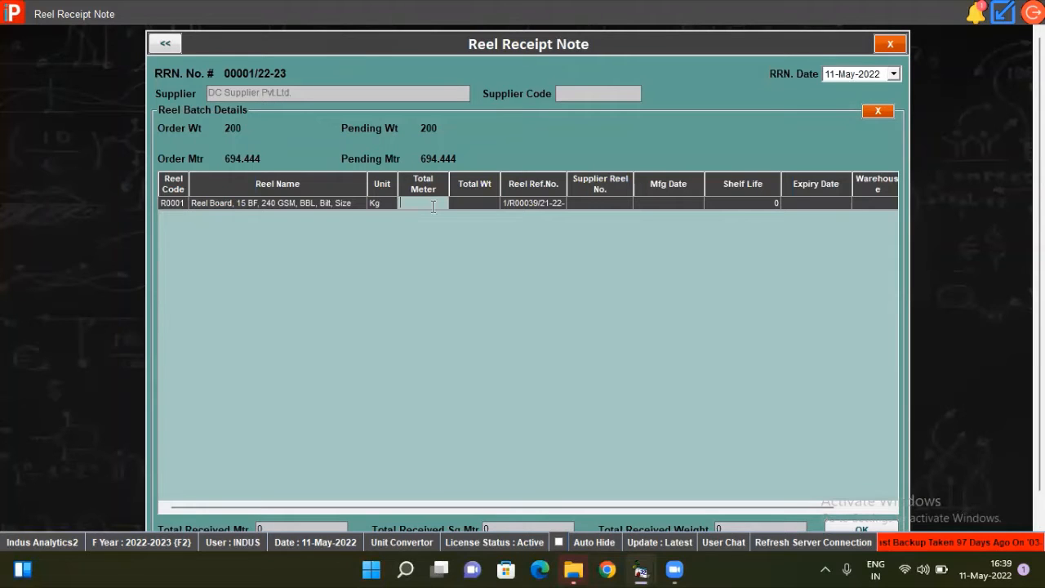
pyautogui.click(462, 204)
pyautogui.click(464, 203)
pyautogui.write('200')
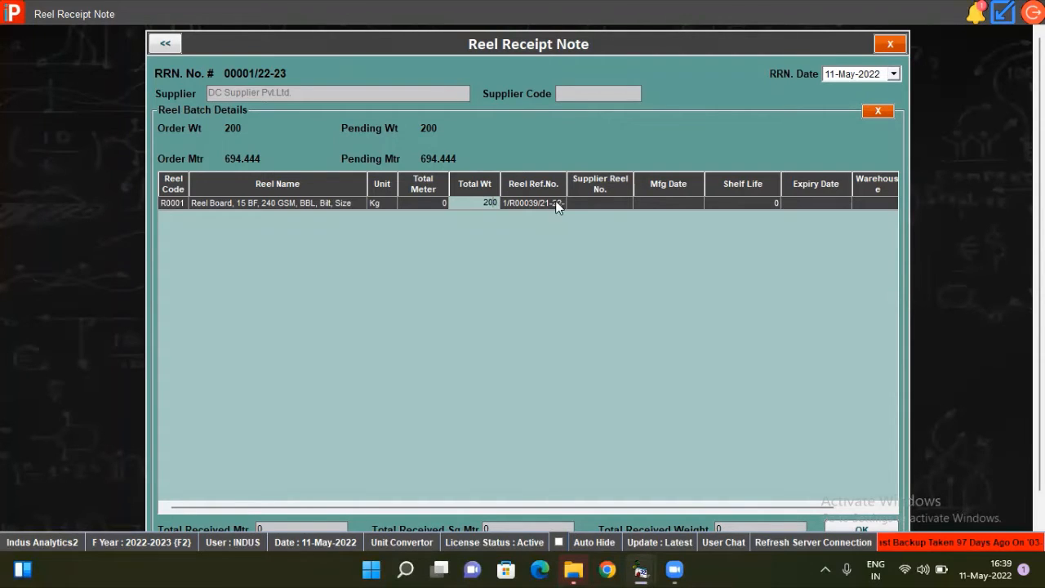
# Step: Enter supplier reel number R-22 and set the manufacturing date to 11-May-2022 for the batch
pyautogui.click(577, 204)
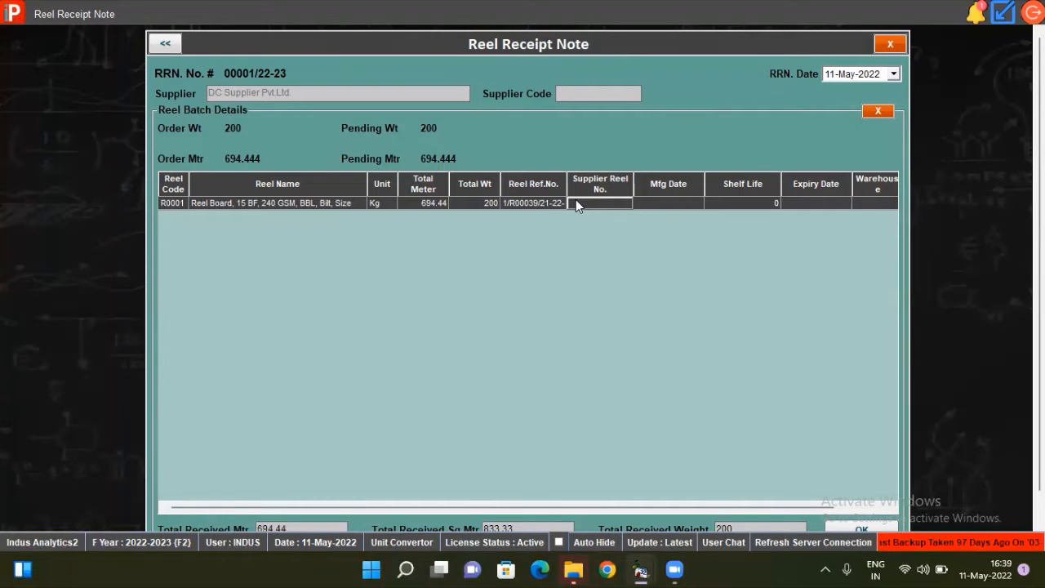
pyautogui.click(576, 204)
pyautogui.write('R-22')
pyautogui.click(693, 202)
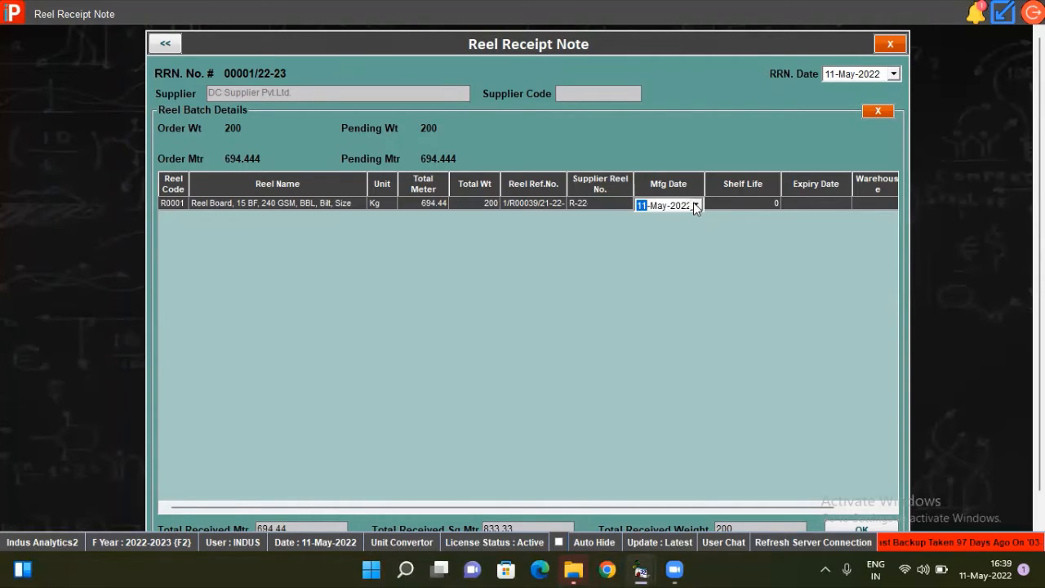
pyautogui.click(695, 205)
pyautogui.click(710, 285)
pyautogui.click(711, 285)
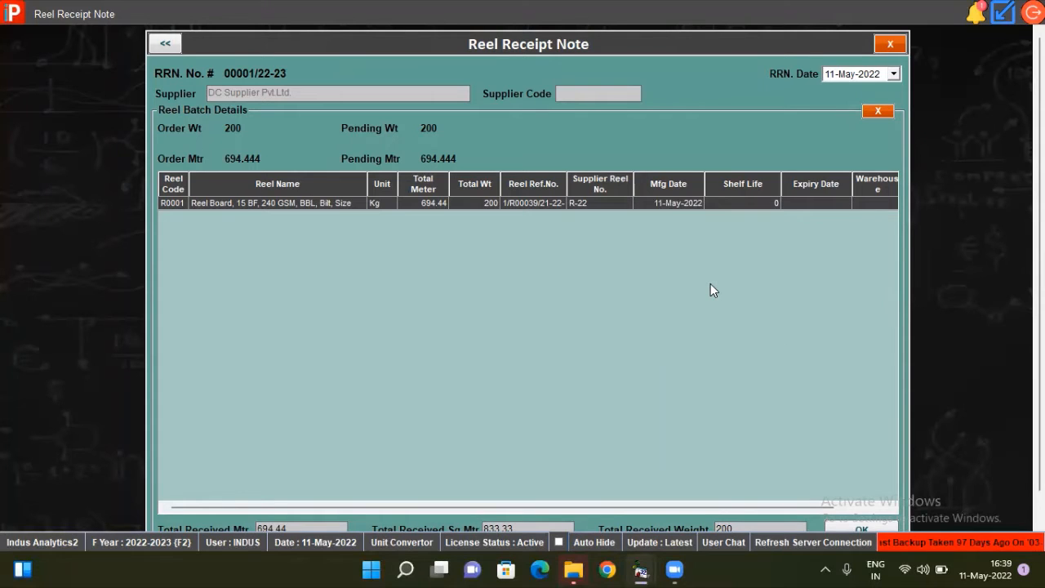
# Step: Set the batch's shelf life to 31, with an expiry date of 11-Jun-2022
pyautogui.click(759, 203)
pyautogui.write('30')
pyautogui.click(818, 201)
# Step: Assign the batch to the warehouse and bin "anshu godown" and confirm the reel batch details
pyautogui.click(683, 207)
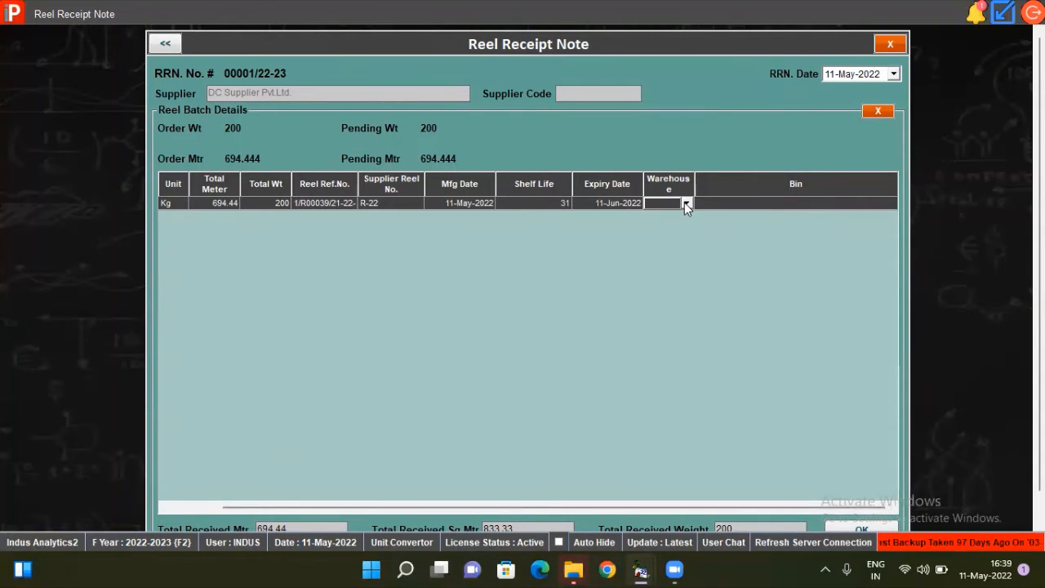
pyautogui.click(684, 202)
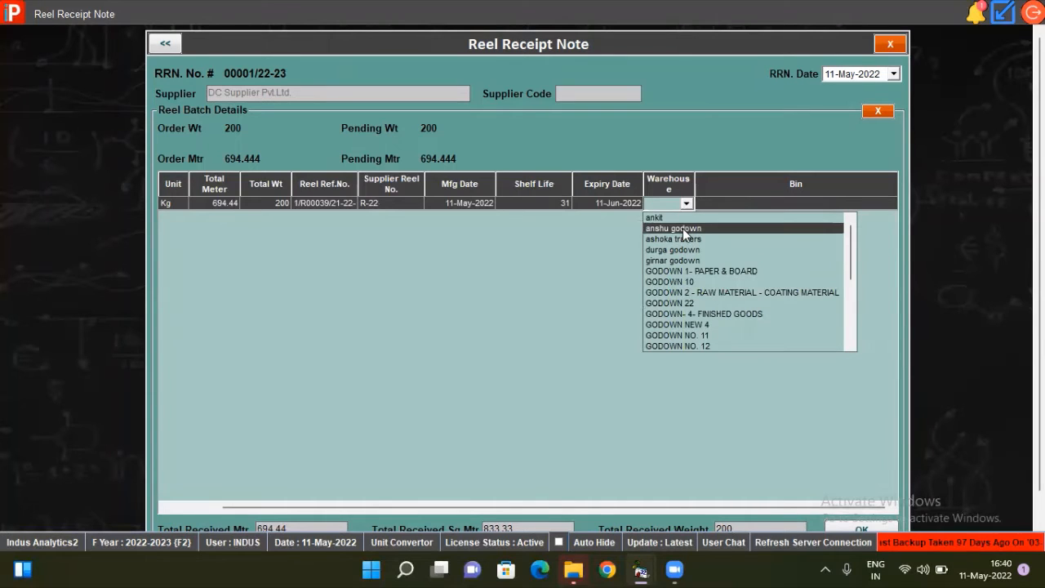
pyautogui.click(683, 229)
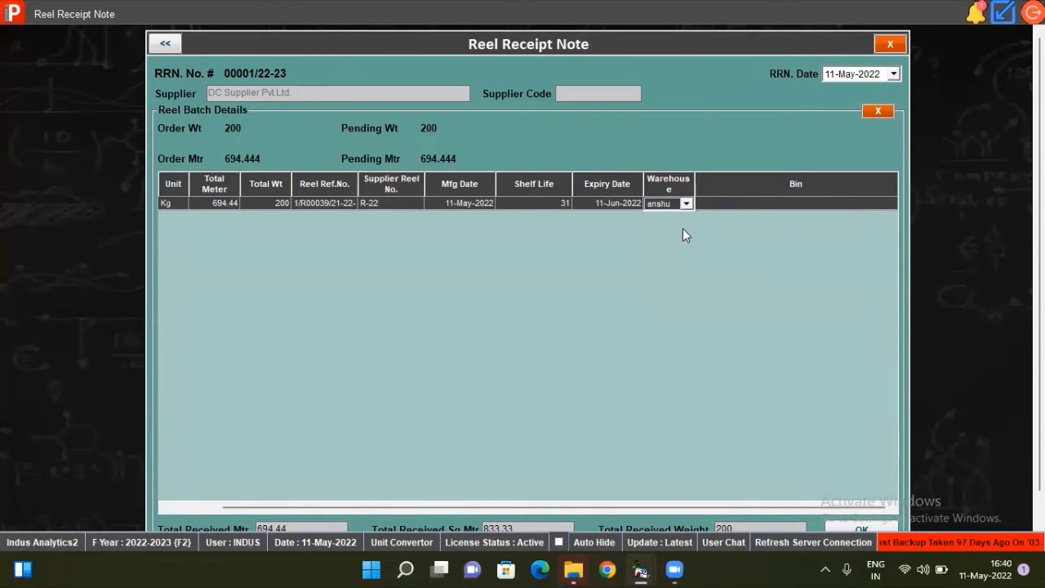
pyautogui.click(719, 203)
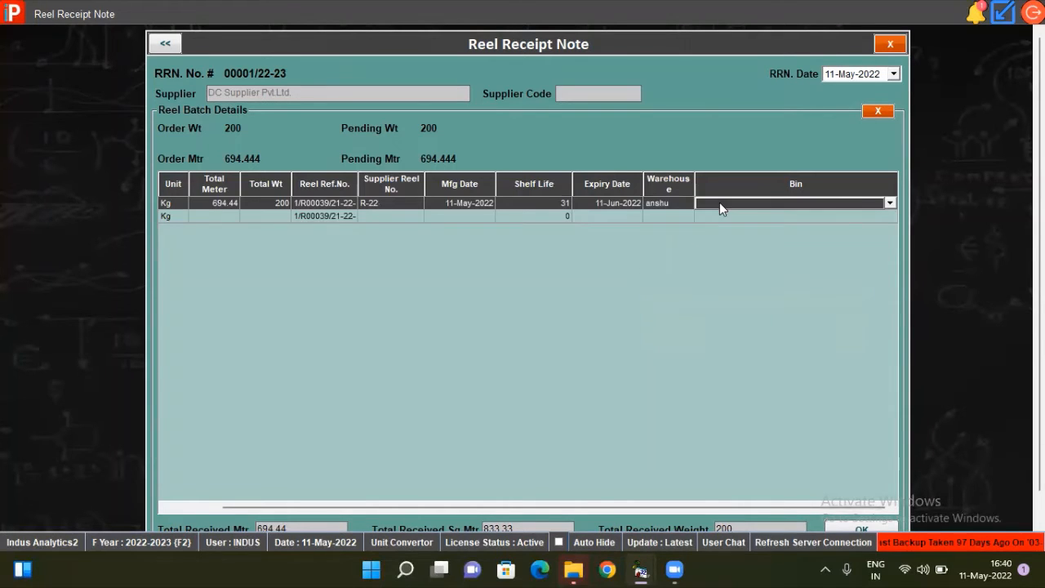
pyautogui.click(889, 202)
pyautogui.click(867, 215)
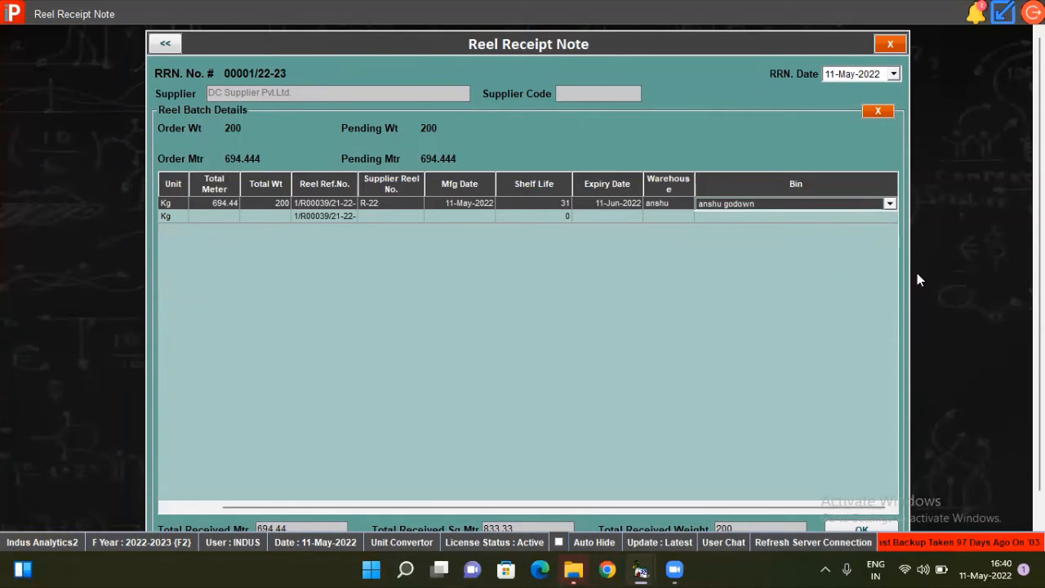
pyautogui.scroll(-1, 522, 278)
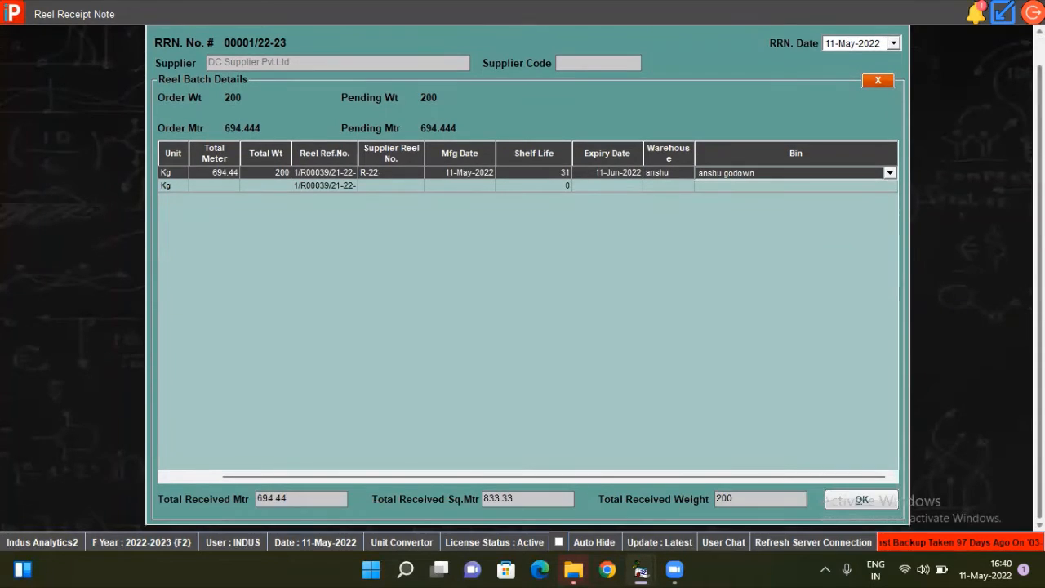
pyautogui.click(862, 500)
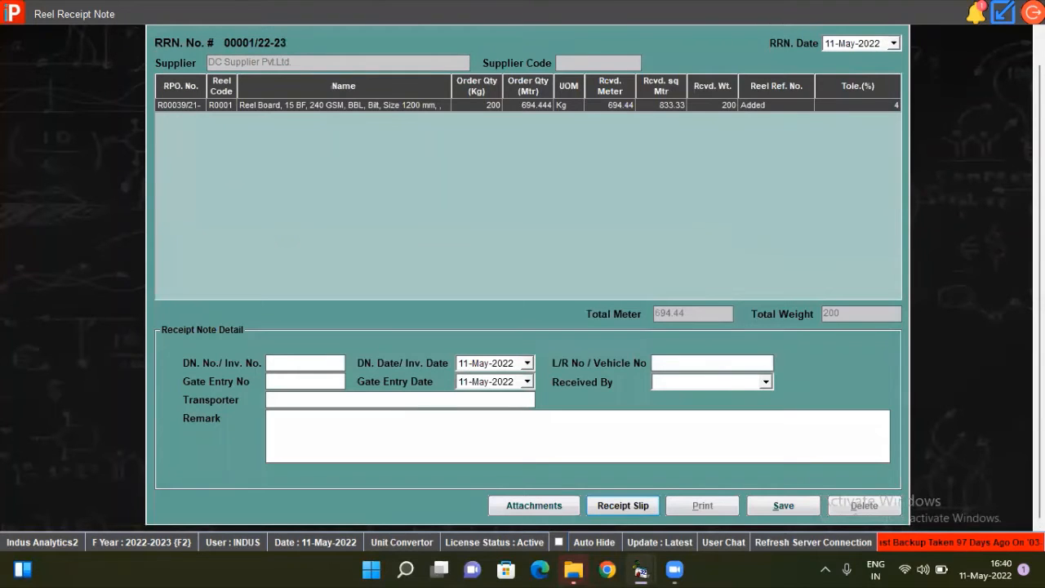
# Step: Enter IN-1 as the delivery note/invoice number and set its date to 11-May-2022
pyautogui.click(316, 362)
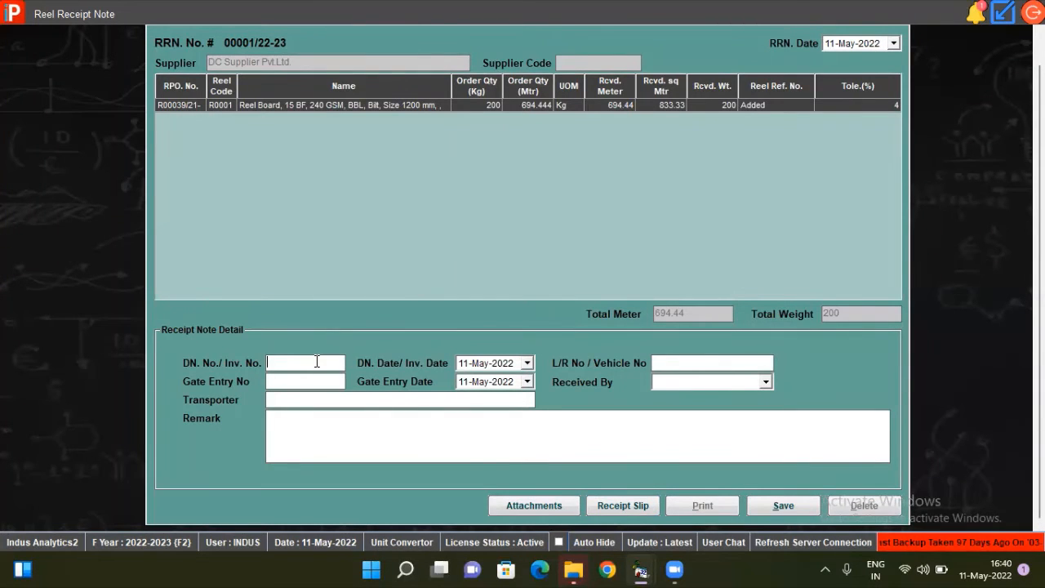
pyautogui.write('IN-1')
pyautogui.click(527, 363)
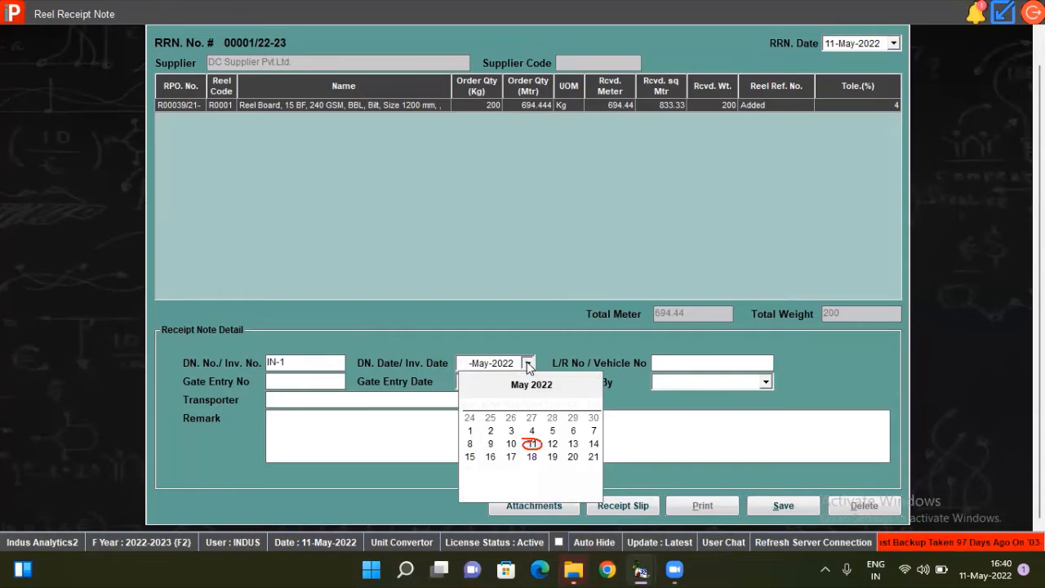
pyautogui.click(537, 443)
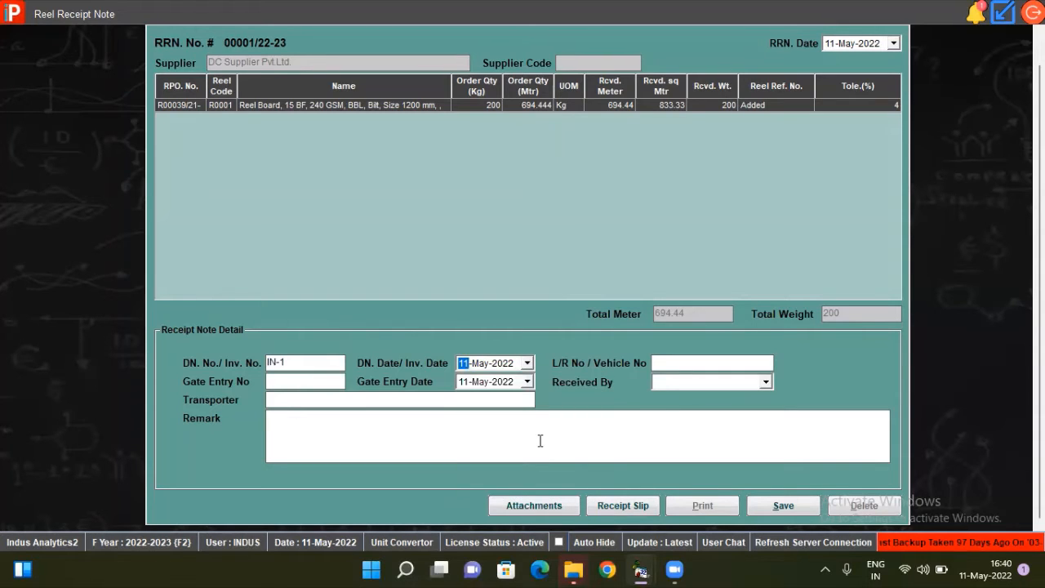
# Step: Enter MH-20-AB33 as the L/R or vehicle number and set Store Keeper as the receiver
pyautogui.click(676, 361)
pyautogui.write('MH-20-AB33')
pyautogui.click(695, 379)
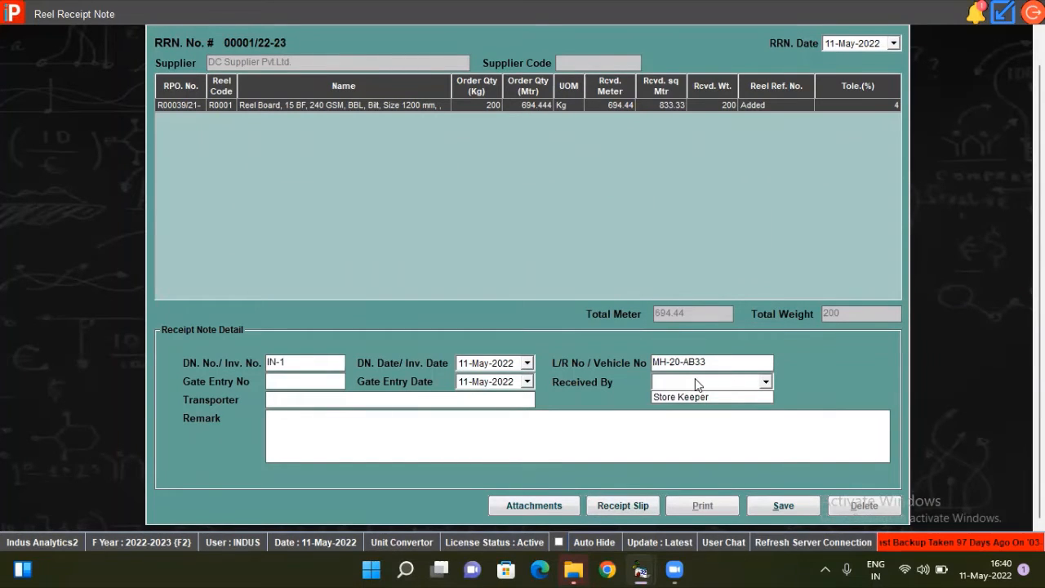
pyautogui.click(695, 397)
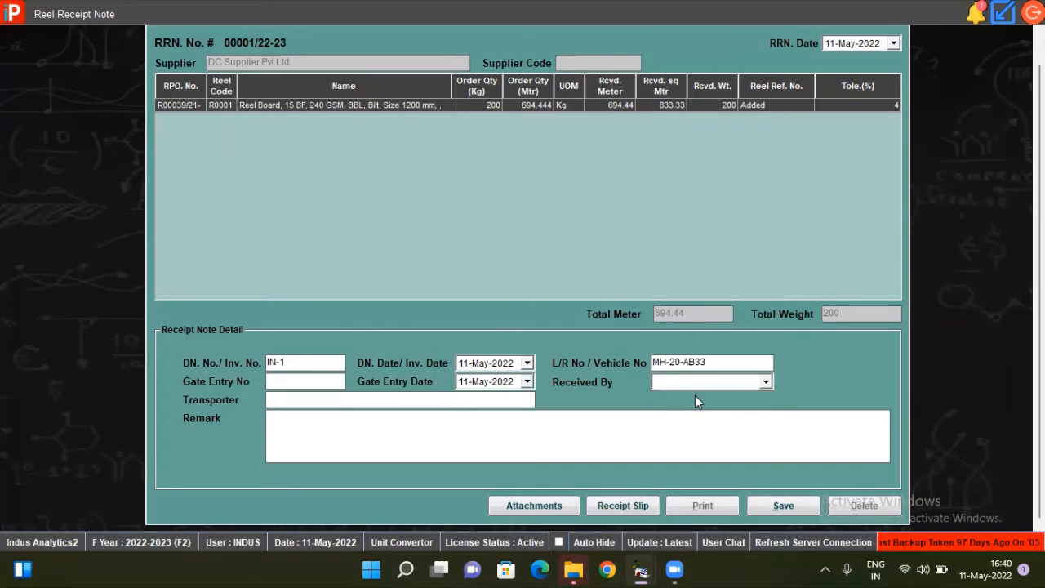
# Step: Enter BAJAJ AUTO LTD as the transporter and "TRANSFERED REEL SUCCESSFULLY" as the remark
pyautogui.click(348, 395)
pyautogui.write('BAJAJ AUTO LTD')
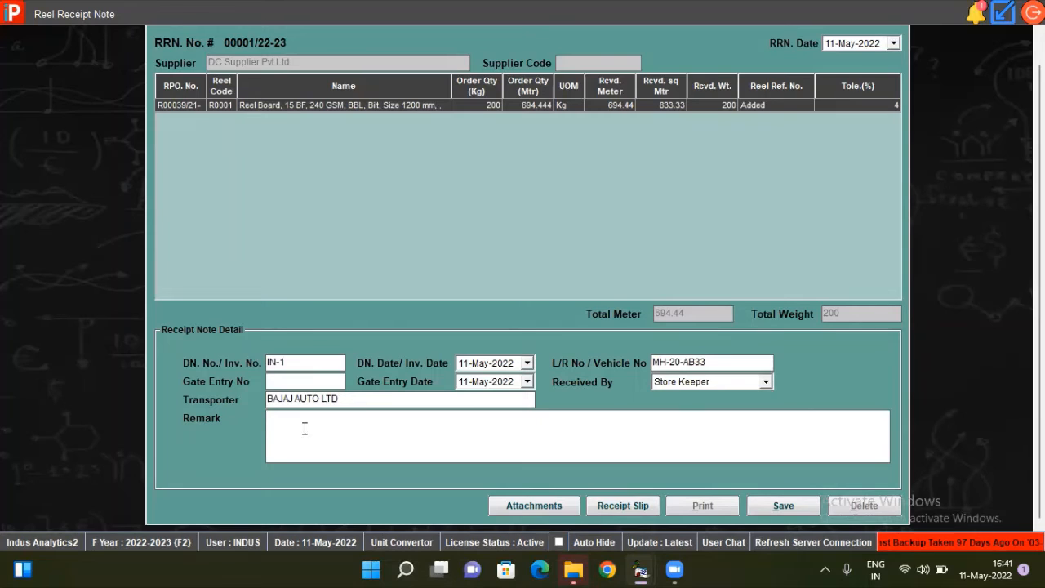
pyautogui.write('T')
pyautogui.write('RANSFERED REEL SUV')
pyautogui.write('CESSF')
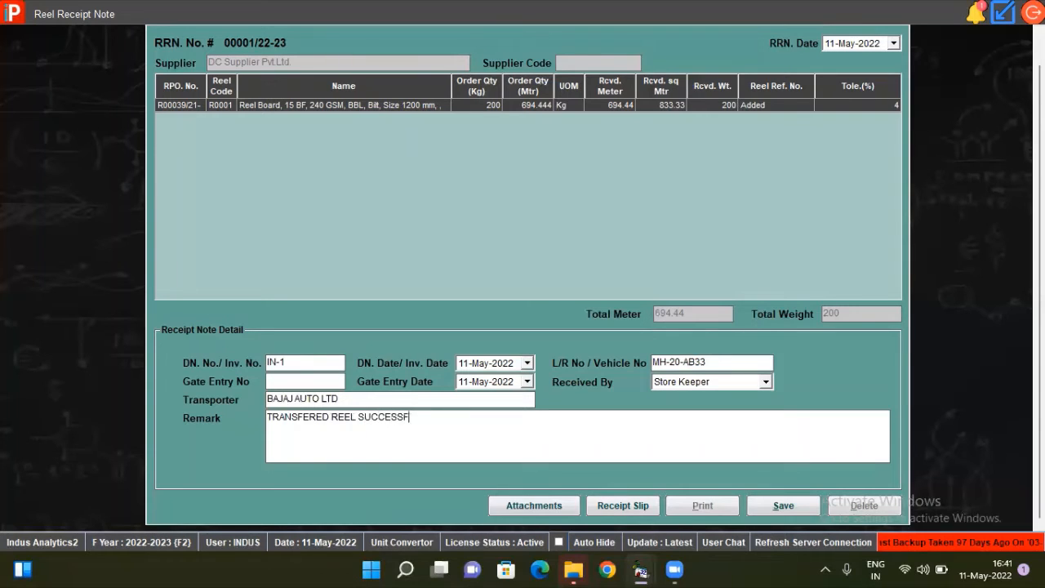
pyautogui.write('ULLY')
pyautogui.click(328, 448)
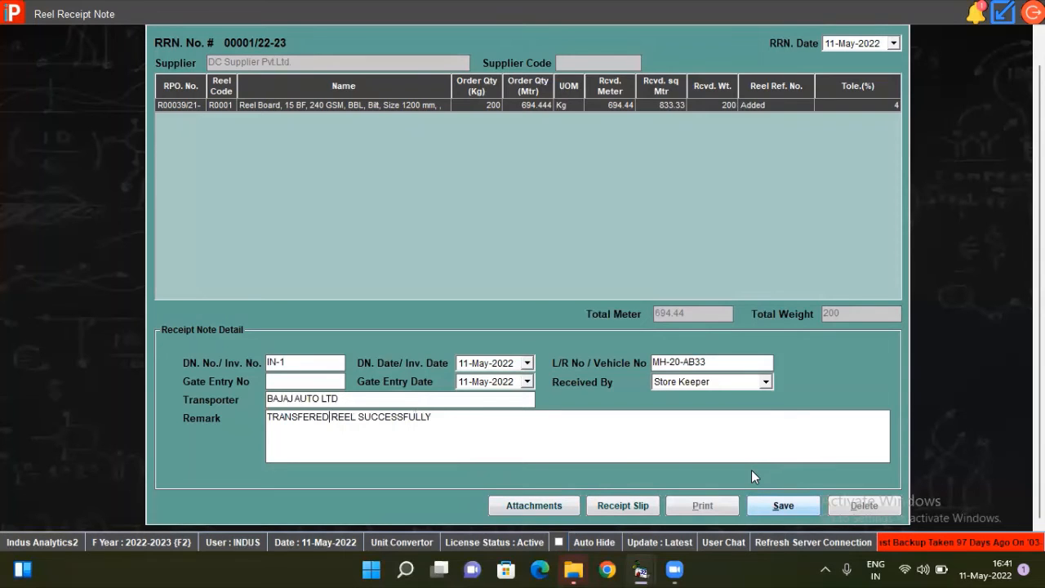
# Step: Set the gate entry number to 1 and save the reel receipt note
pyautogui.hotkey('alt', 's')
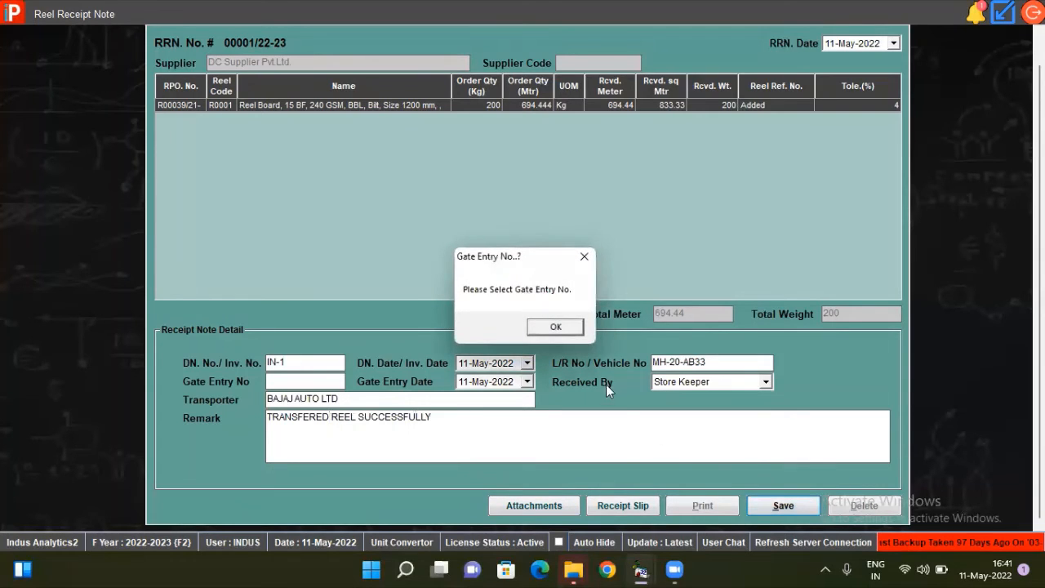
pyautogui.click(571, 326)
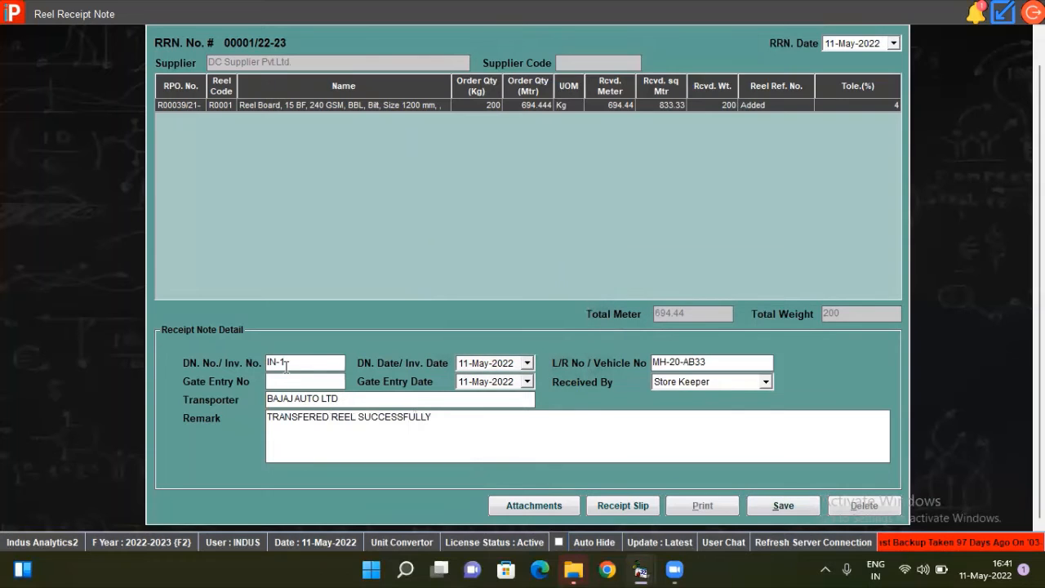
pyautogui.write('1')
pyautogui.hotkey('alt', 's')
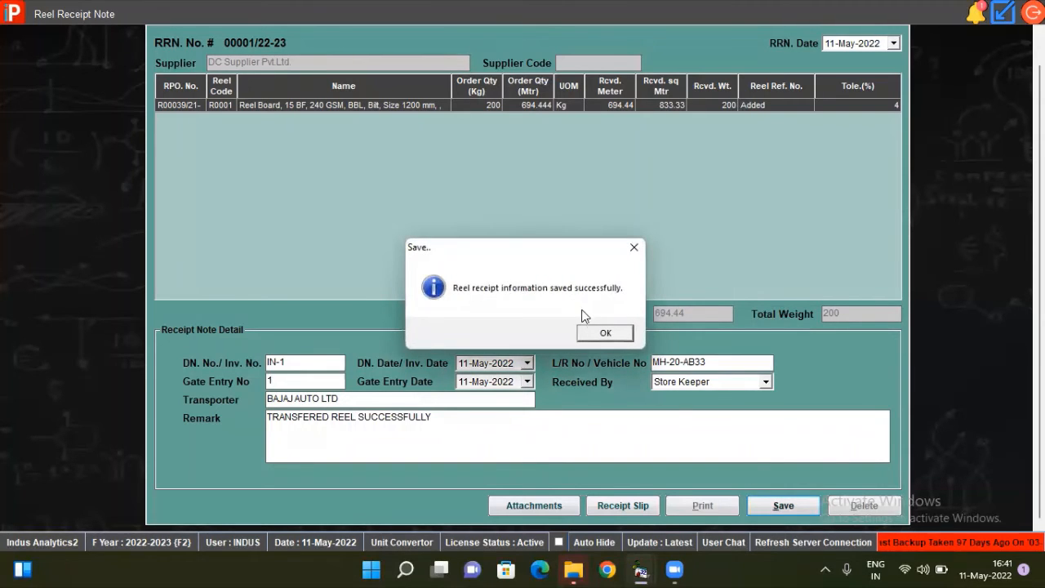
pyautogui.click(604, 333)
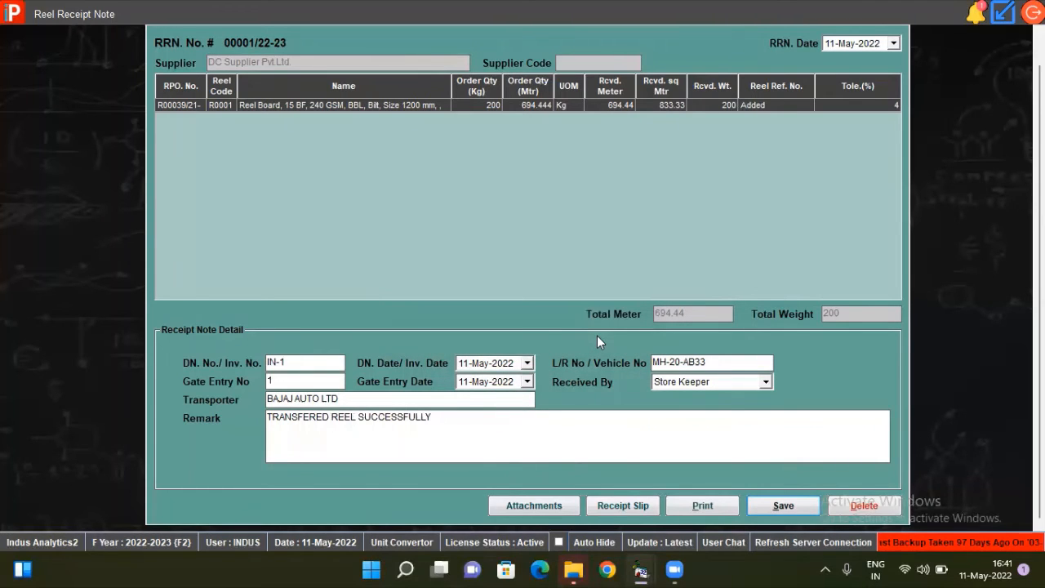
# Step: View the print preview of the saved reel receipt note and close it
pyautogui.hotkey('alt', 'p')
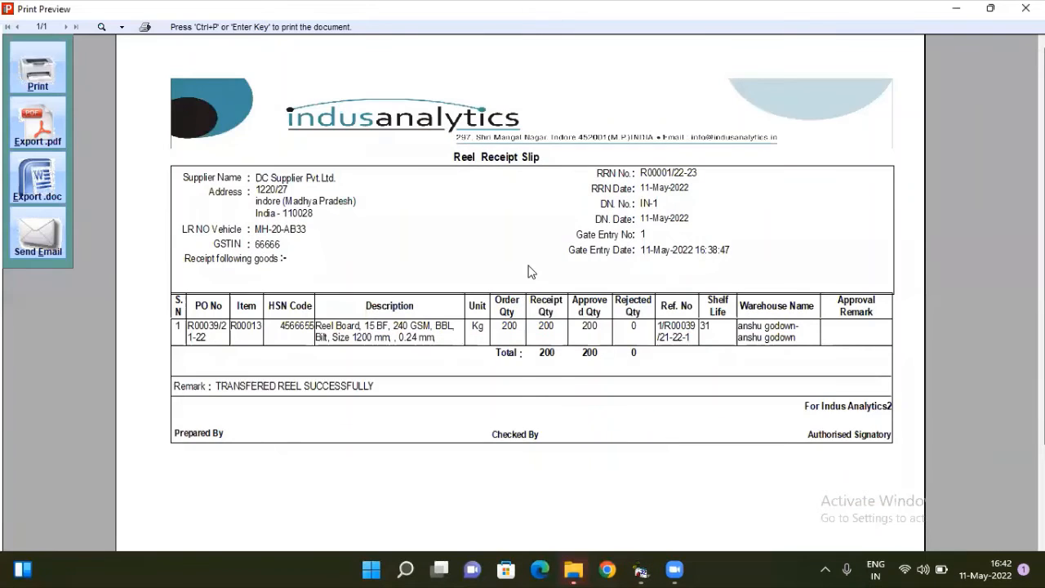
pyautogui.scroll(1, 530, 270)
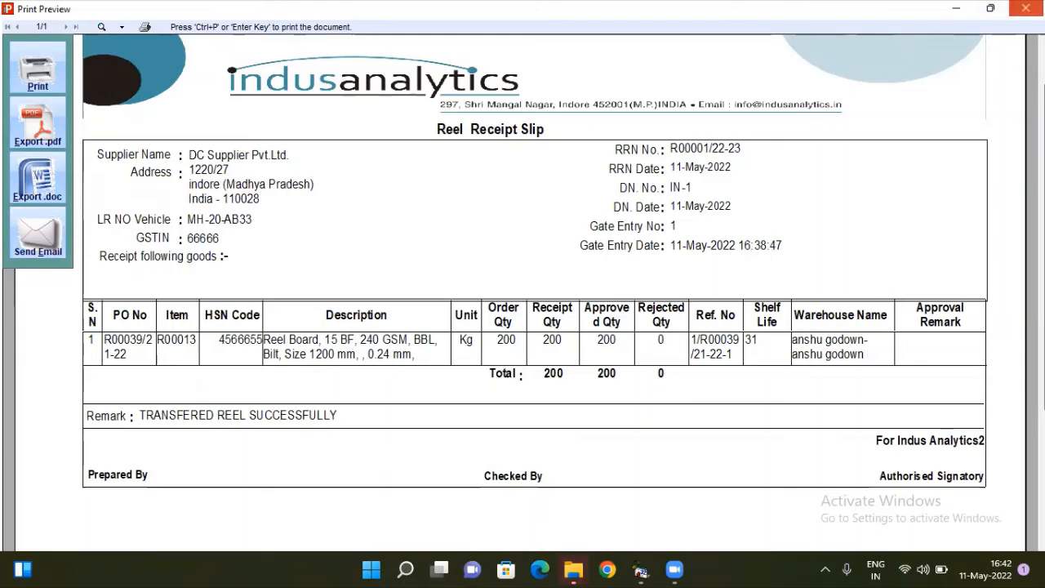
pyautogui.click(1022, 8)
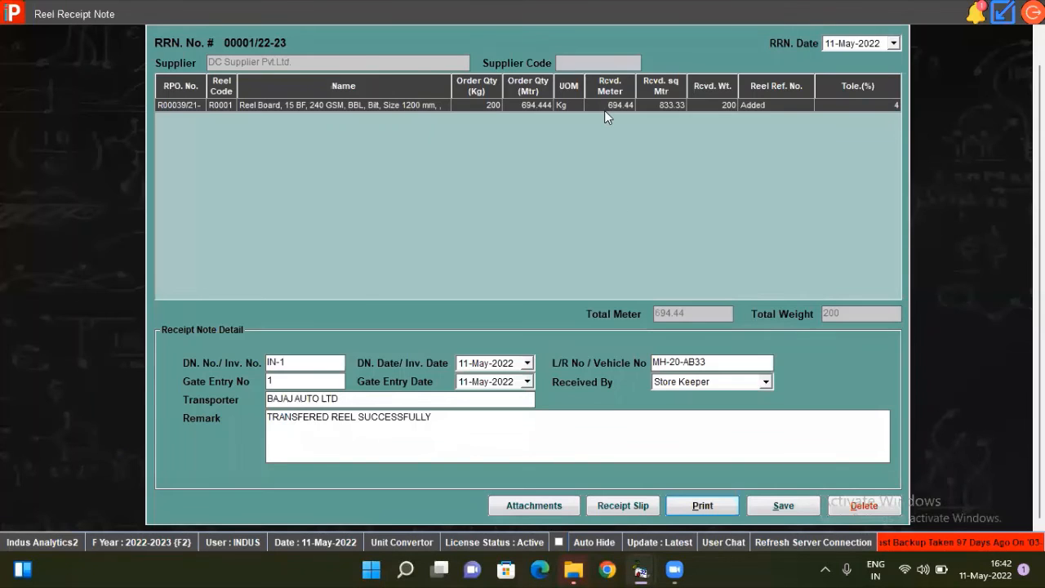
# Step: View the compact receipt slip for the received reel and close its preview
pyautogui.click(606, 106)
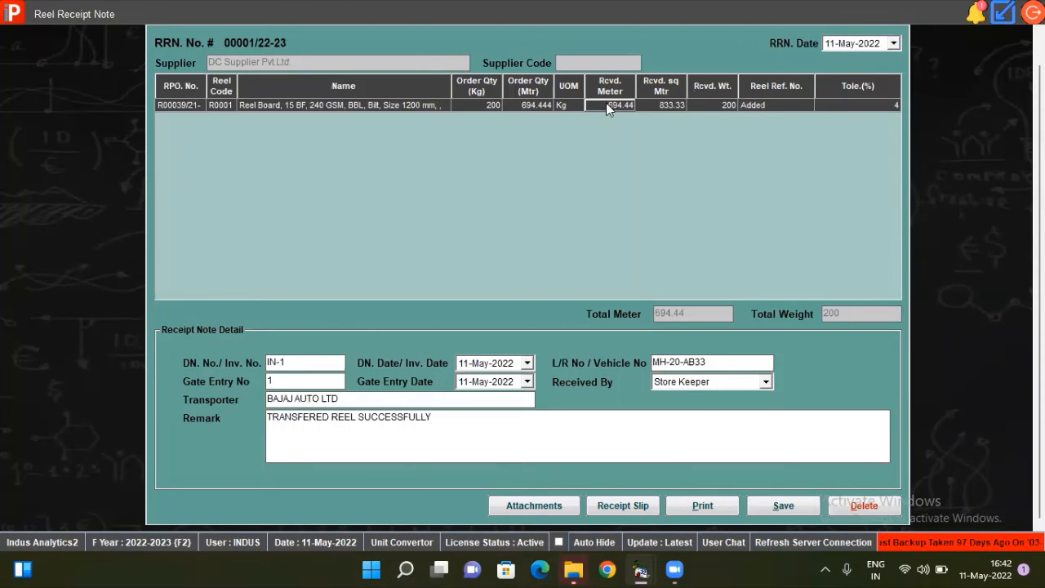
pyautogui.click(629, 505)
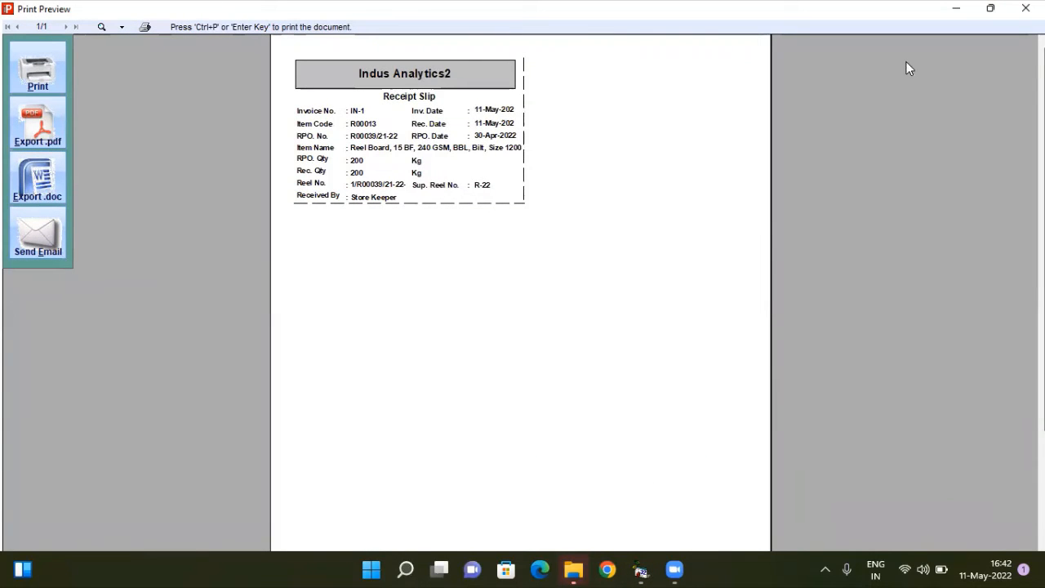
pyautogui.click(1026, 8)
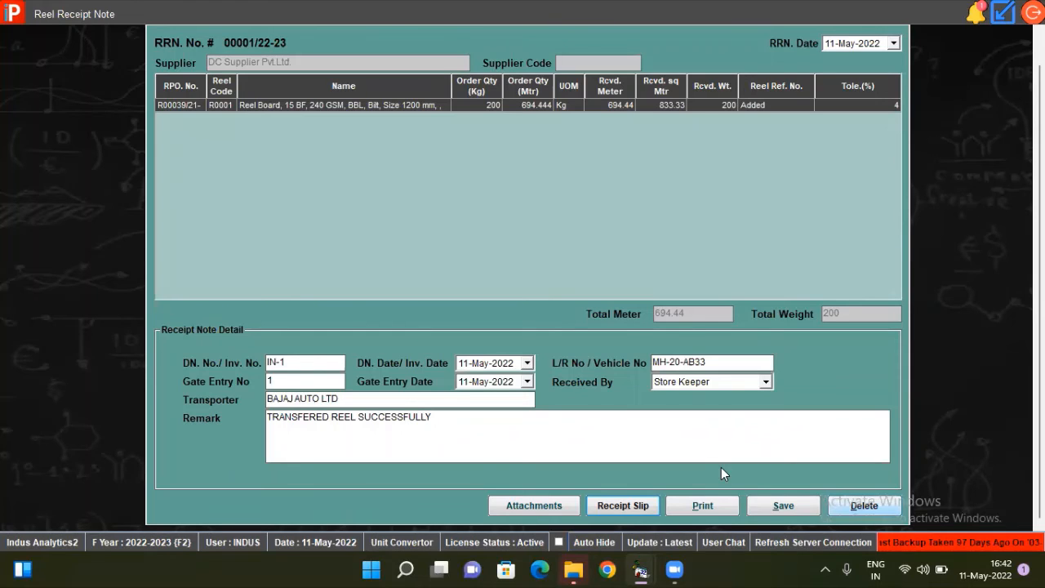
# Step: Return to the previous screen, list the existing receipt notes and select the DC Supplier Pvt.Ltd. entry
pyautogui.moveTo(1039, 376); pyautogui.dragTo(1040, 339)
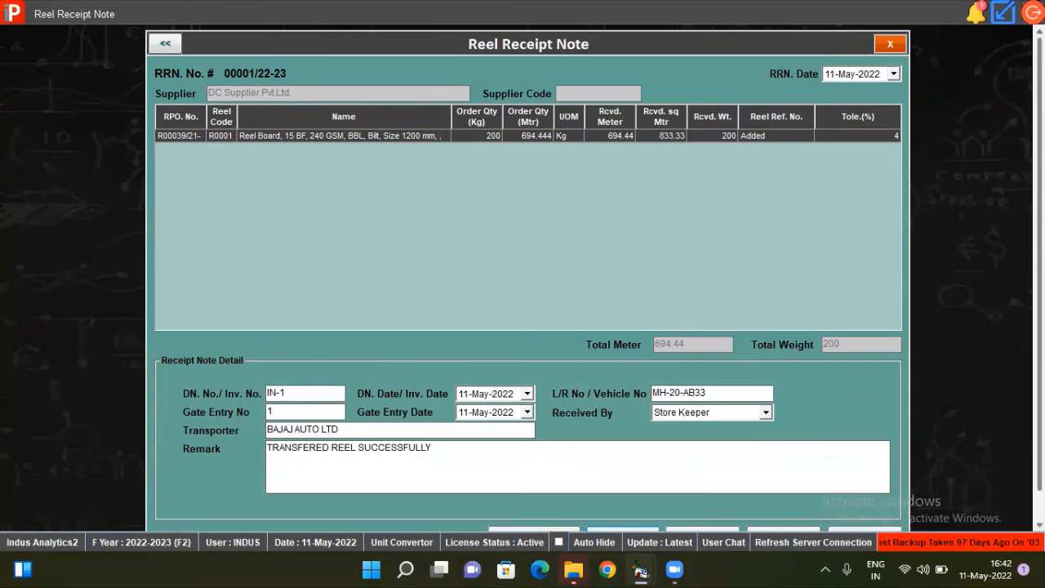
pyautogui.click(163, 46)
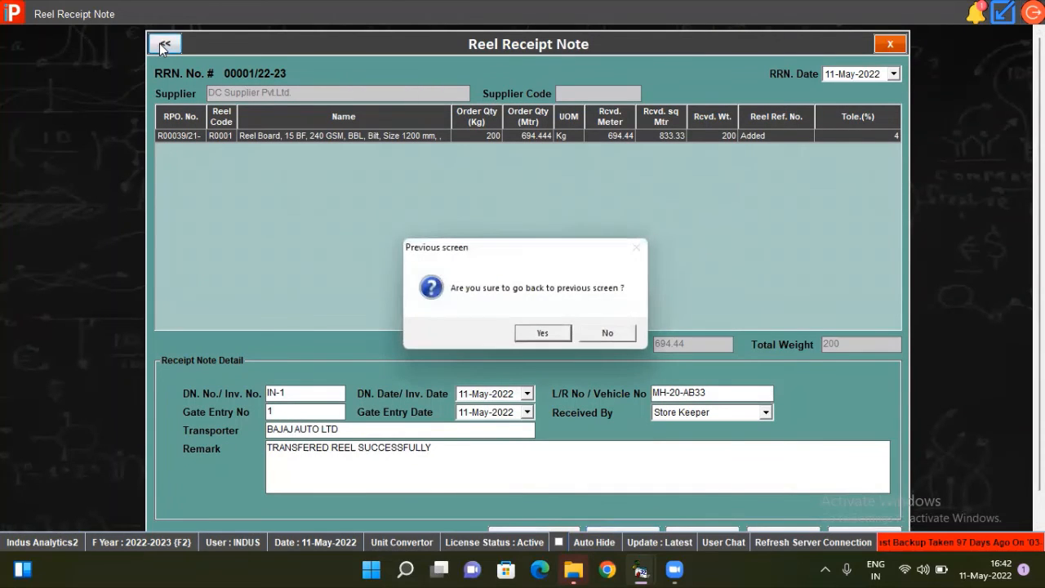
pyautogui.click(541, 332)
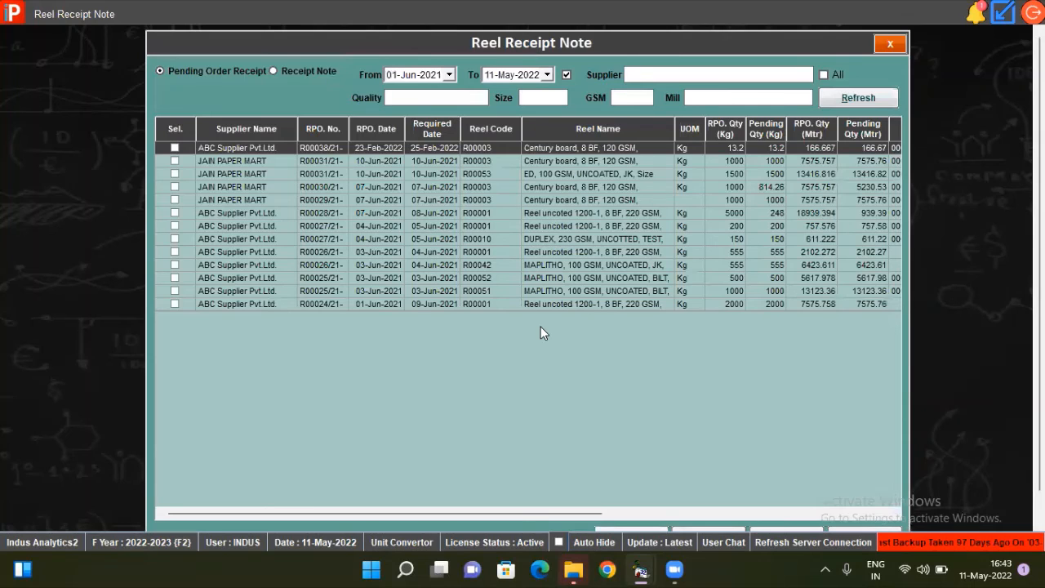
pyautogui.click(317, 66)
pyautogui.click(377, 166)
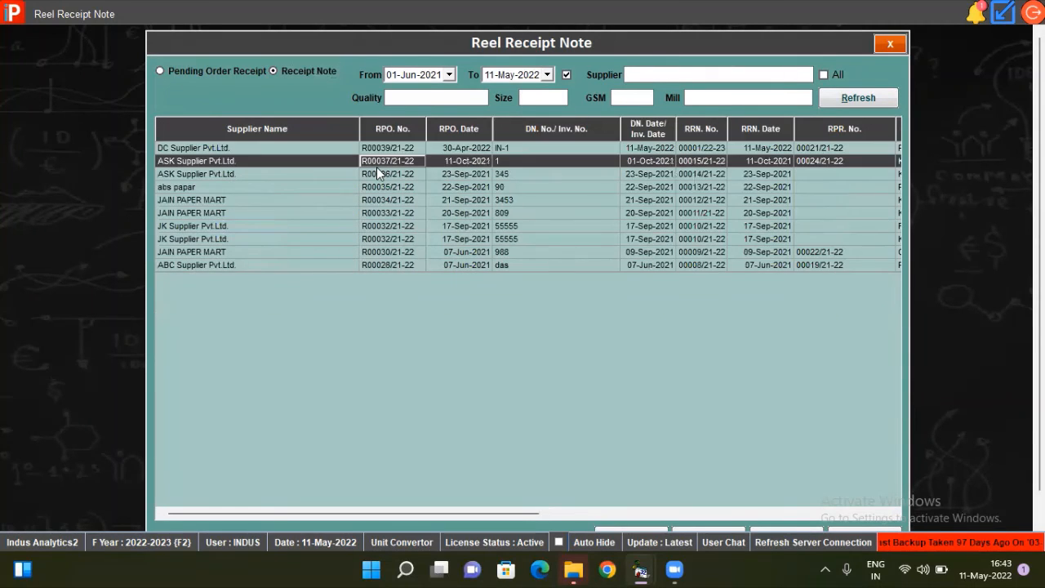
pyautogui.click(403, 151)
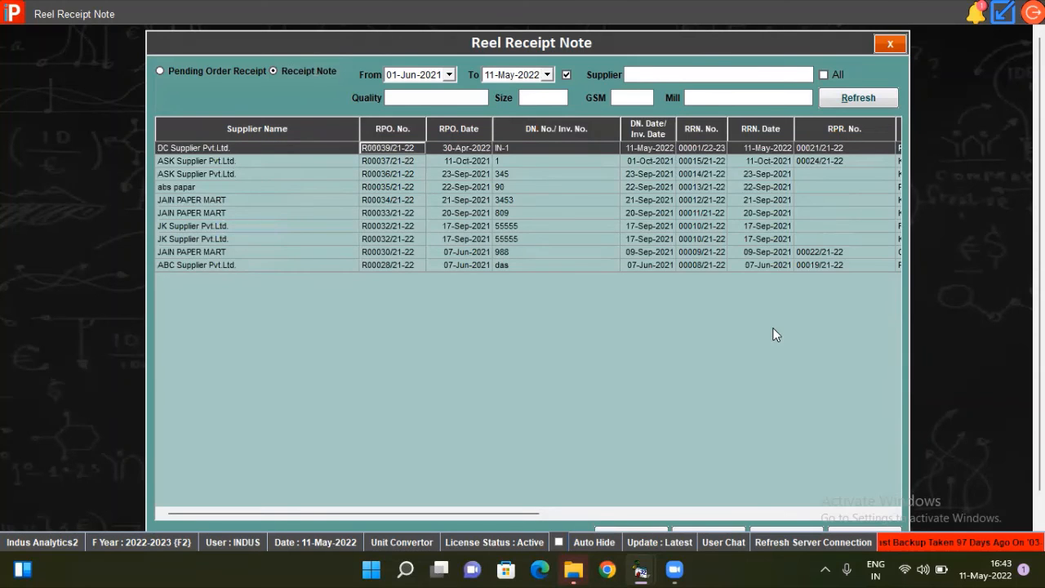
# Step: Review the entries in the receipt note list, comparing their invoice numbers and dates
pyautogui.scroll(-1, 1002, 446)
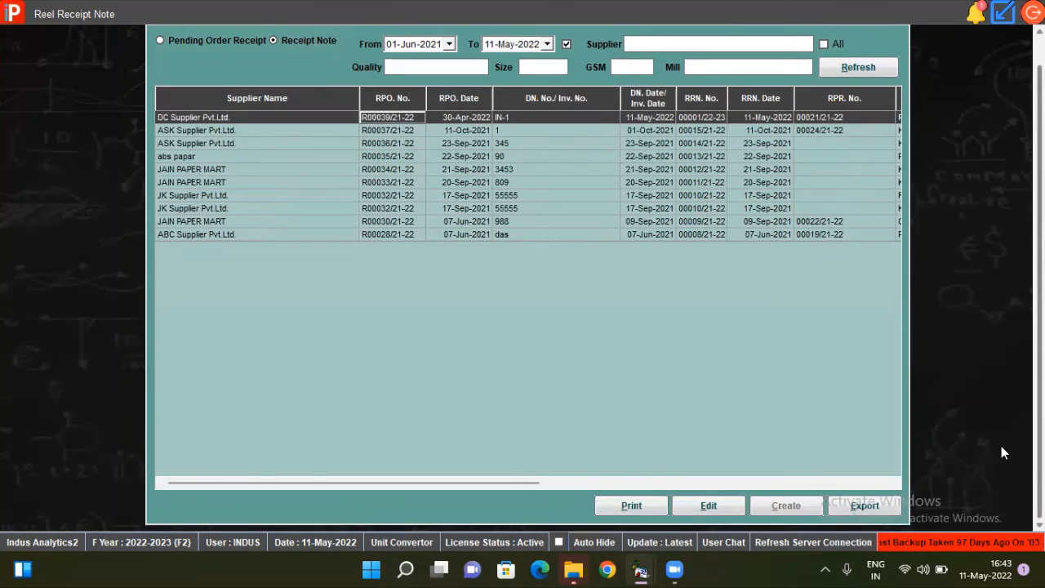
pyautogui.click(545, 119)
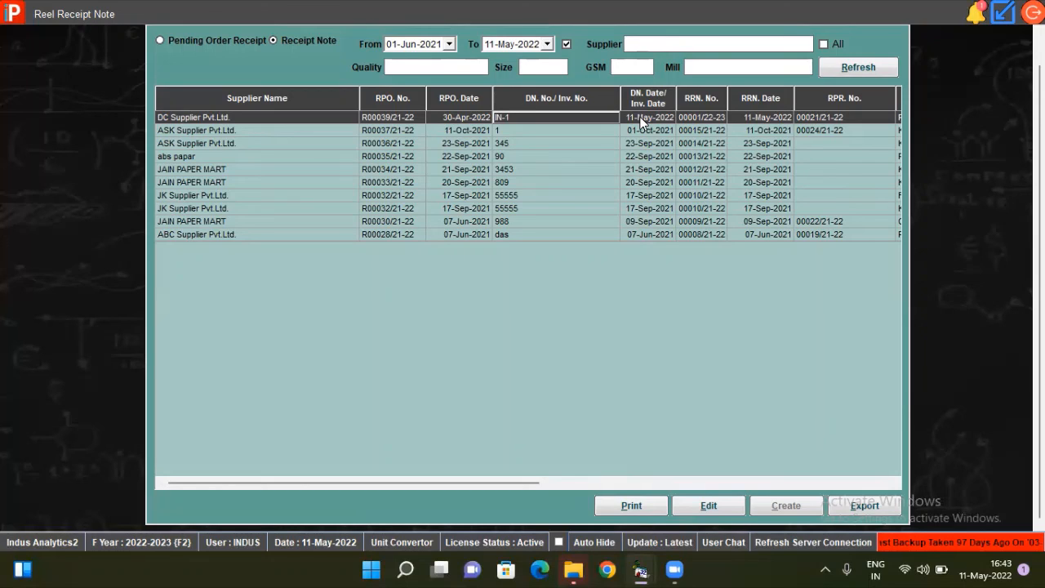
pyautogui.click(675, 161)
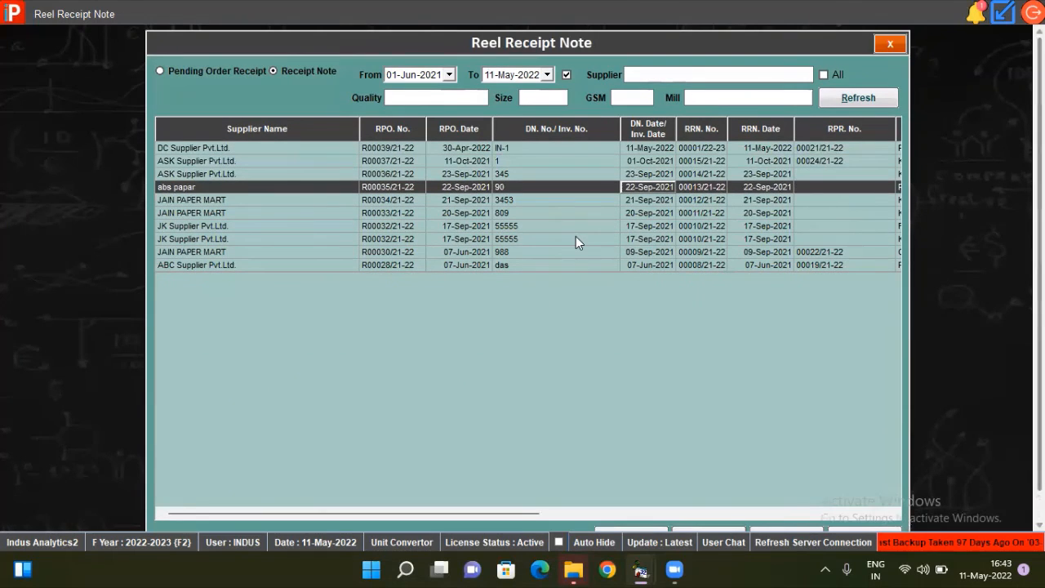
pyautogui.click(576, 237)
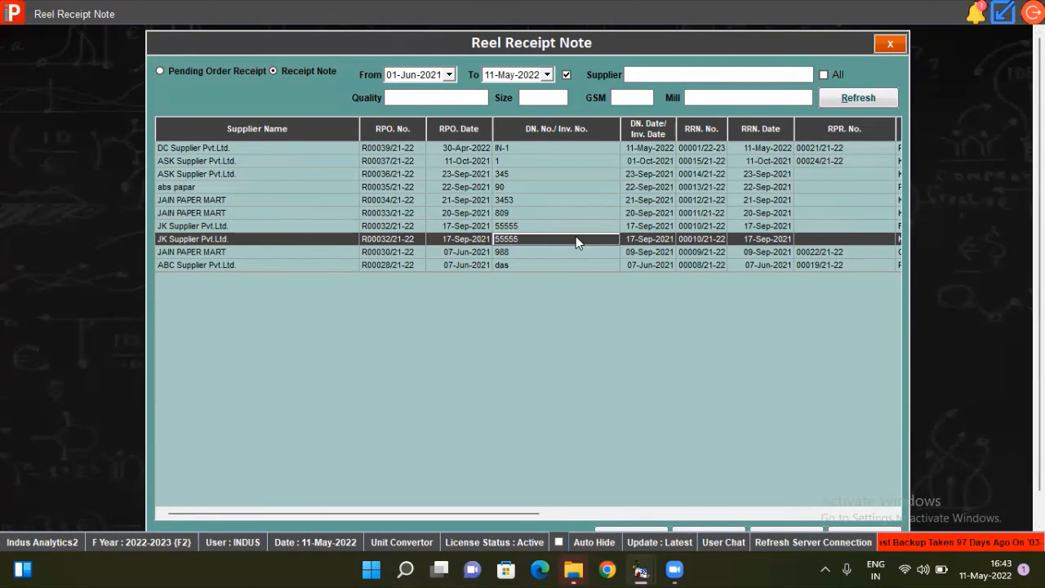